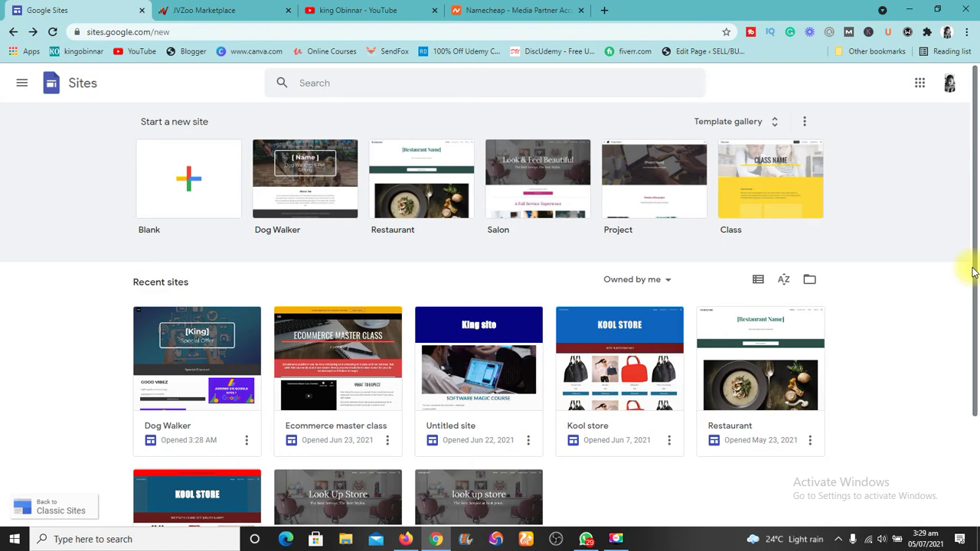
{"action": "scroll", "coordinate": [972, 352], "scroll_direction": "down", "scroll_amount": 1}
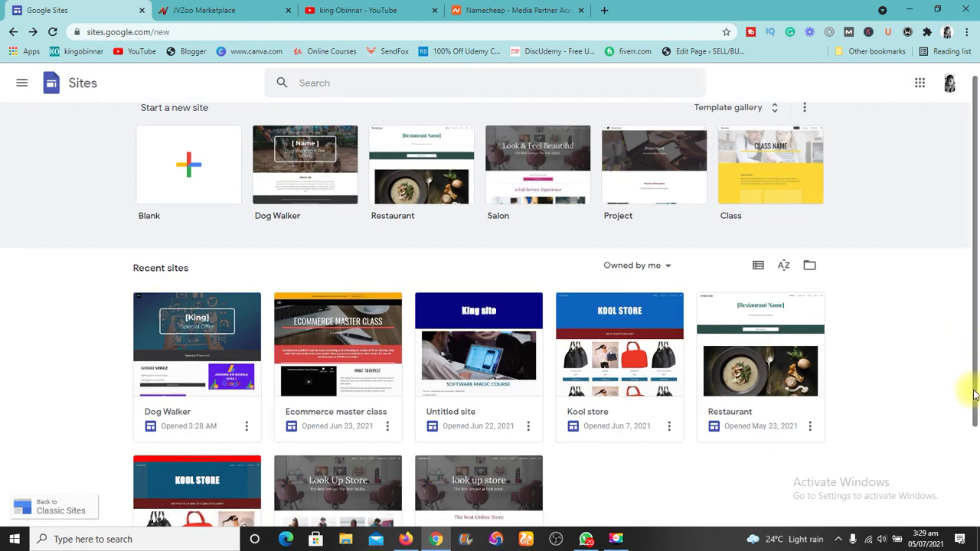
{"action": "scroll", "coordinate": [973, 416], "scroll_direction": "up", "scroll_amount": 1}
{"action": "scroll", "coordinate": [977, 405], "scroll_direction": "down", "scroll_amount": 1}
{"action": "scroll", "coordinate": [975, 409], "scroll_direction": "down", "scroll_amount": 1}
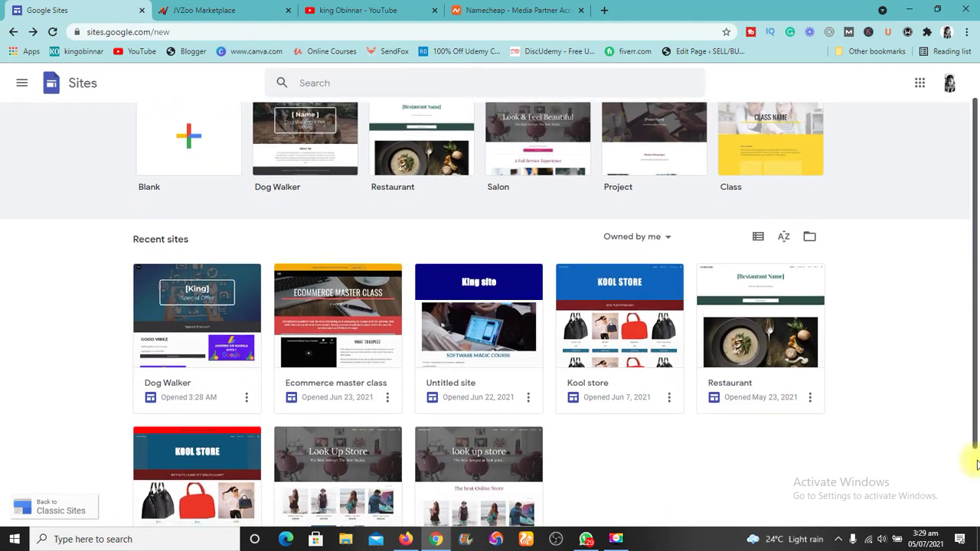
{"action": "scroll", "coordinate": [972, 417], "scroll_direction": "up", "scroll_amount": 1}
{"action": "scroll", "coordinate": [968, 409], "scroll_direction": "up", "scroll_amount": 1}
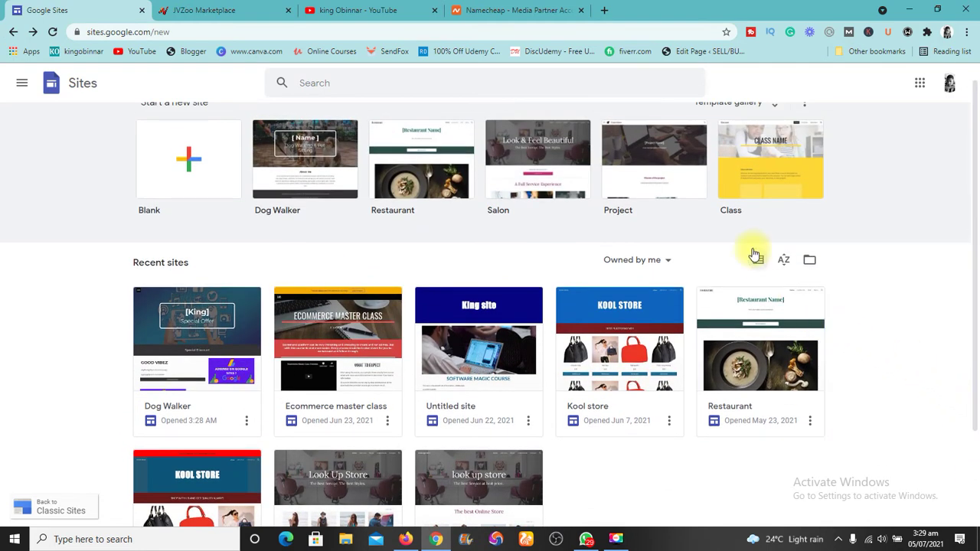
{"action": "left_click_drag", "start_coordinate": [974, 359], "coordinate": [964, 208]}
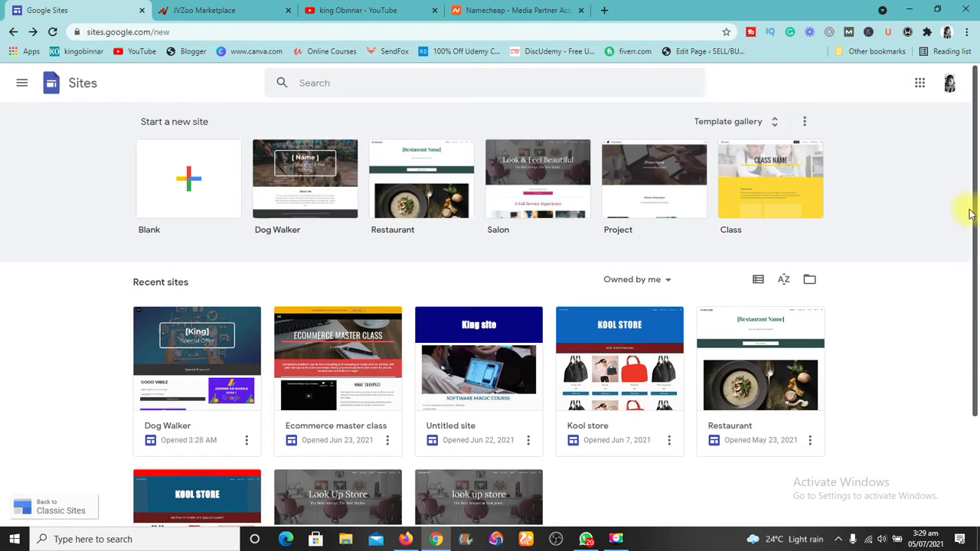
Create a new site from the Dog Walker template among the small business designs in the template gallery.
{"action": "left_click", "coordinate": [756, 125]}
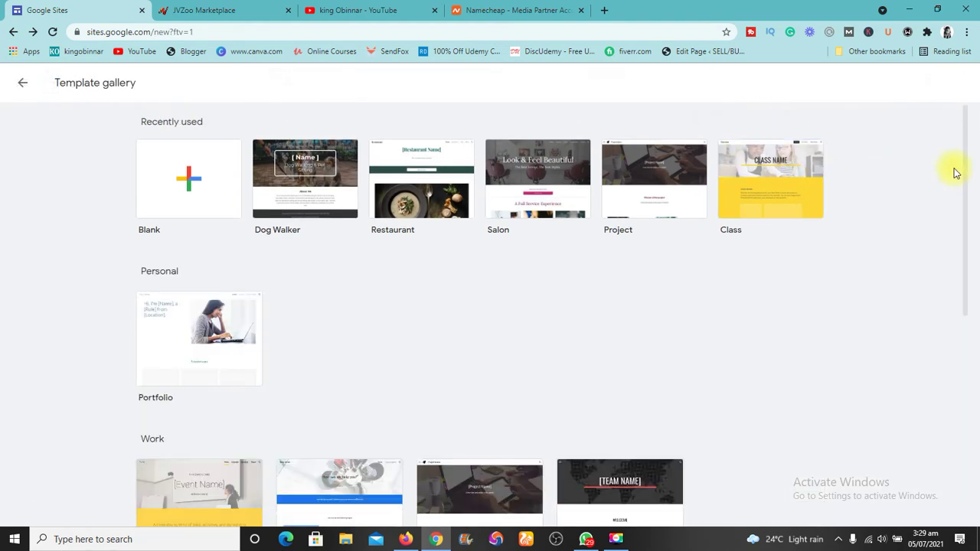
{"action": "left_click_drag", "start_coordinate": [963, 175], "coordinate": [936, 350]}
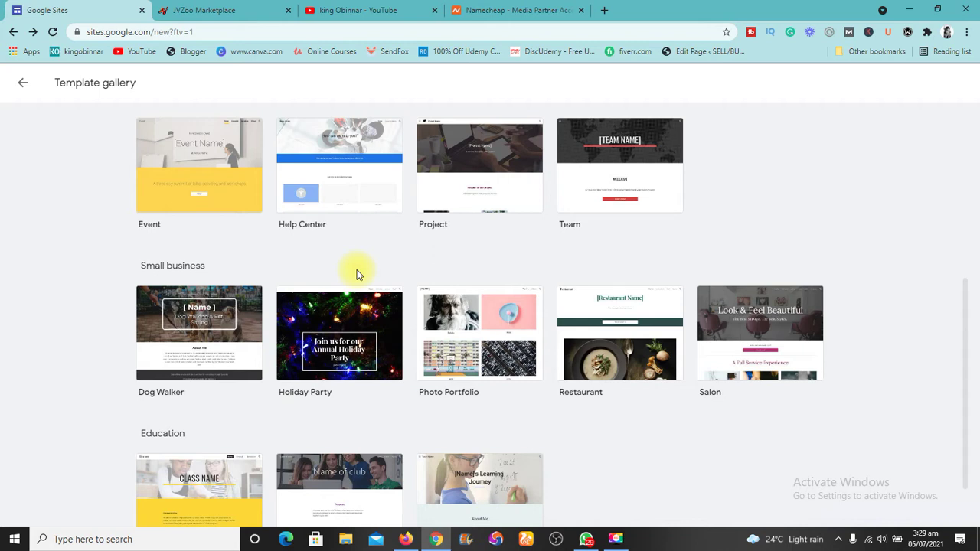
{"action": "left_click", "coordinate": [206, 337]}
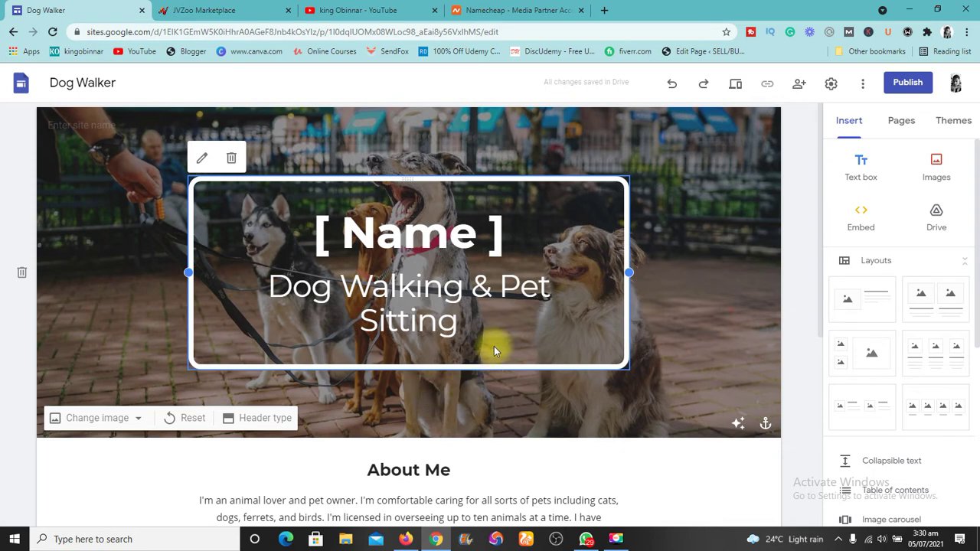
Replace the word Name inside the header title's square brackets with the site owner's name in capital letters.
{"action": "left_click", "coordinate": [476, 328]}
{"action": "left_click", "coordinate": [488, 241]}
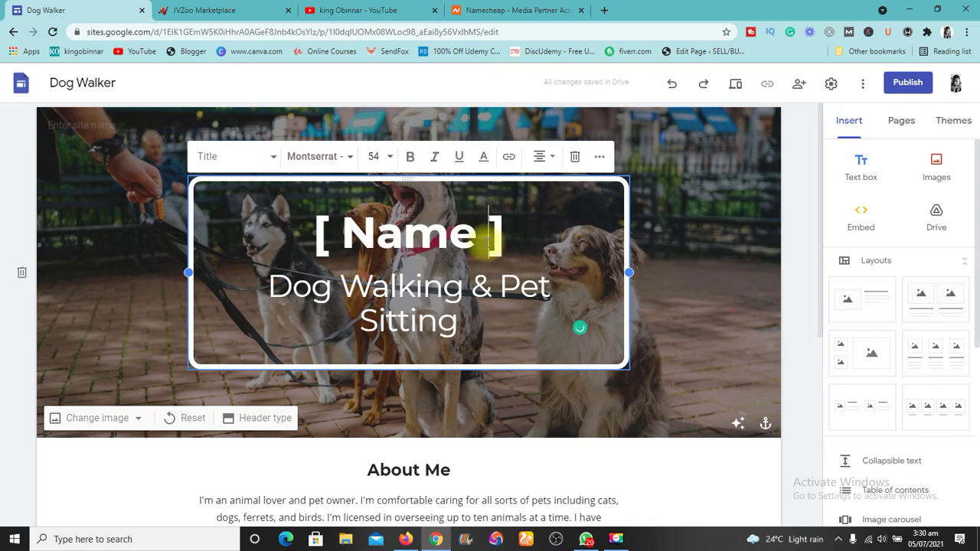
{"action": "key", "text": "BackSpace"}
{"action": "key", "text": "BackSpace"}
{"action": "key", "text": "BackSpace"}
{"action": "key", "text": "BackSpace"}
{"action": "key", "text": "BackSpace"}
{"action": "key", "text": "BackSpace"}
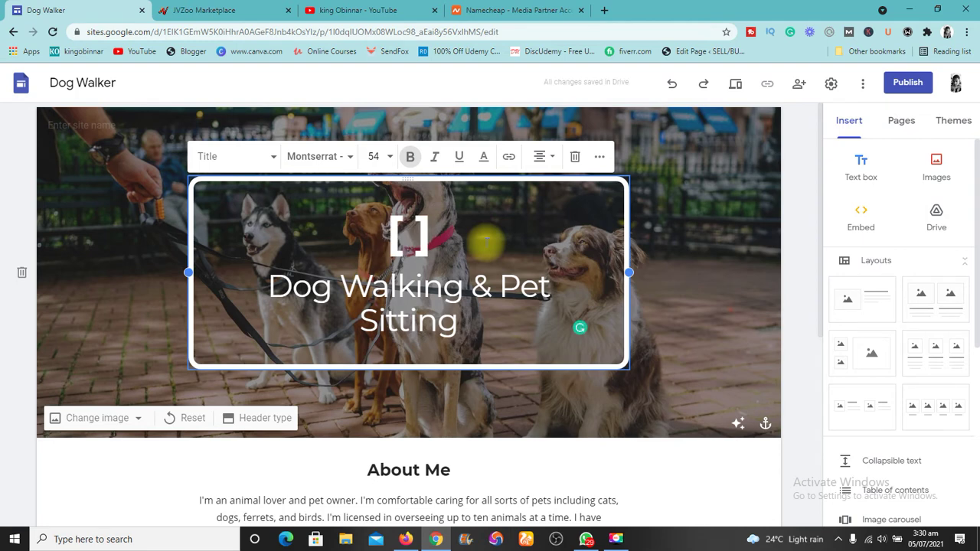
{"action": "type", "text": "KING OBINNA"}
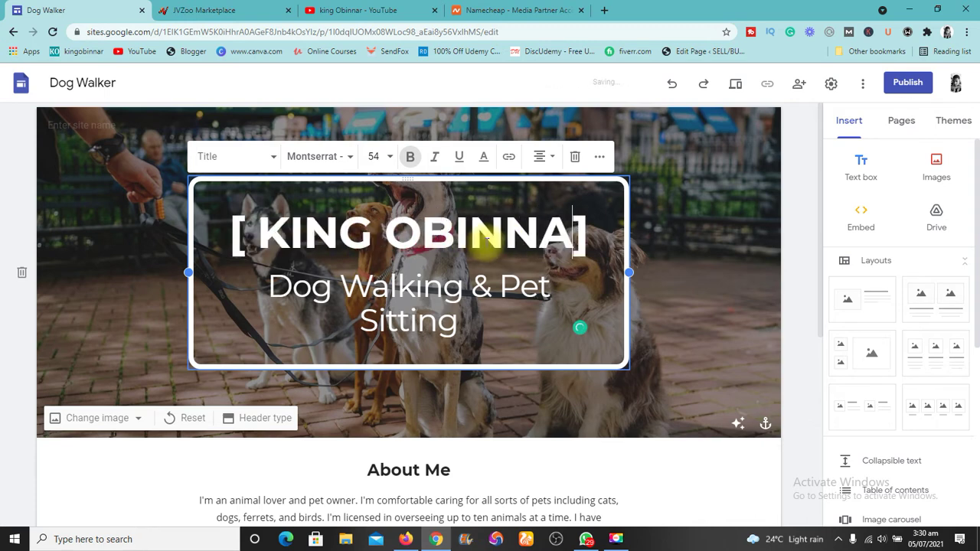
{"action": "type", "text": "R"}
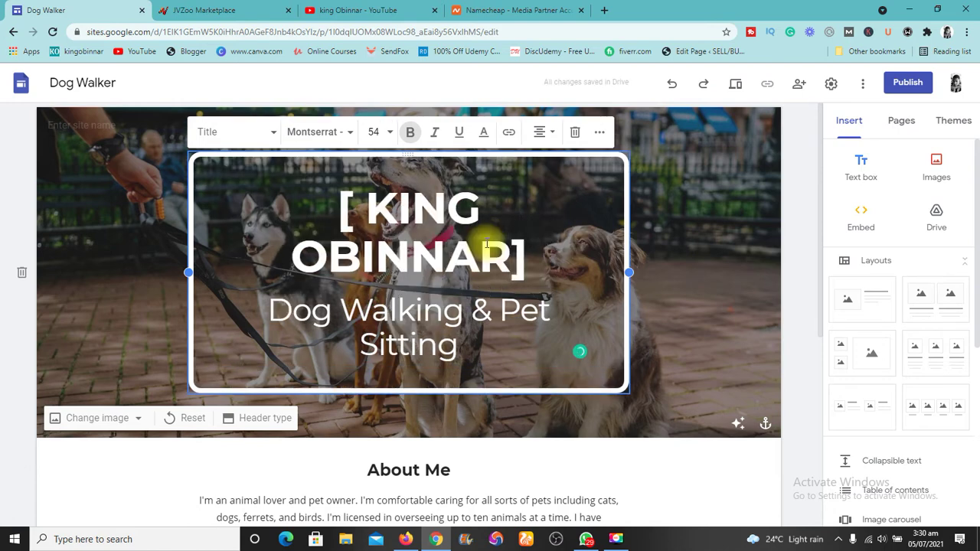
{"action": "key", "text": "BackSpace"}
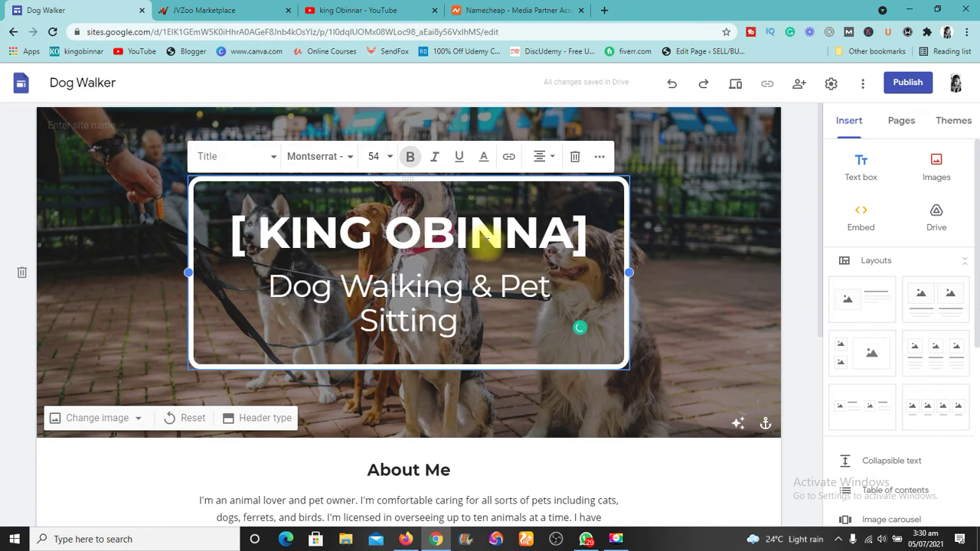
{"action": "key", "text": "BackSpace"}
Remove the space after the opening bracket in the header title.
{"action": "left_click", "coordinate": [256, 236]}
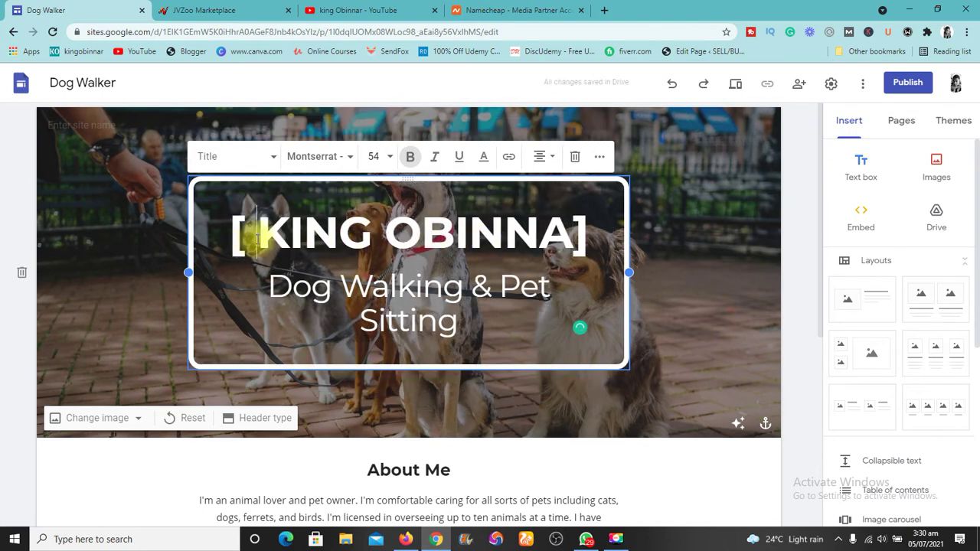
{"action": "key", "text": "BackSpace"}
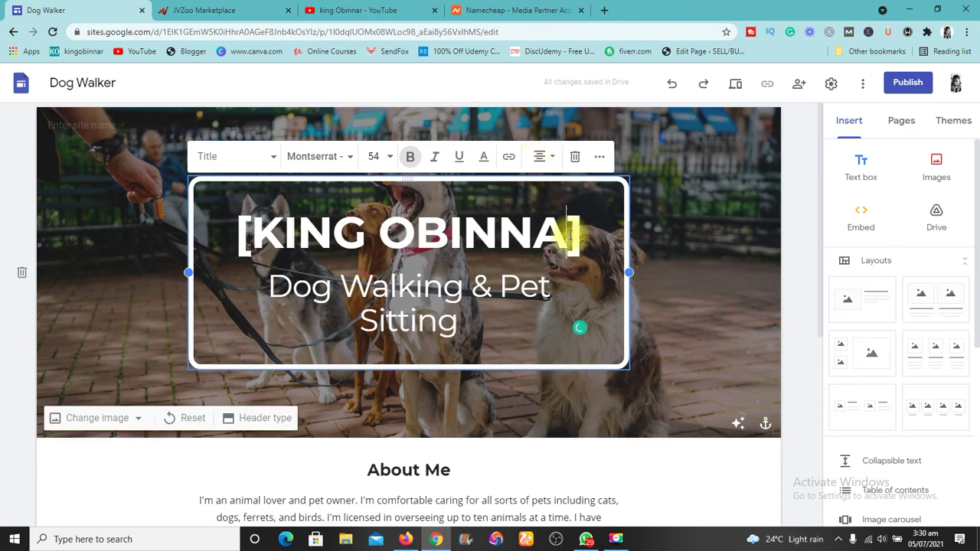
{"action": "type", "text": "R"}
{"action": "key", "text": "BackSpace"}
Delete the entire "Dog Walking & Pet Sitting" subtitle beneath the header title.
{"action": "left_click", "coordinate": [480, 312]}
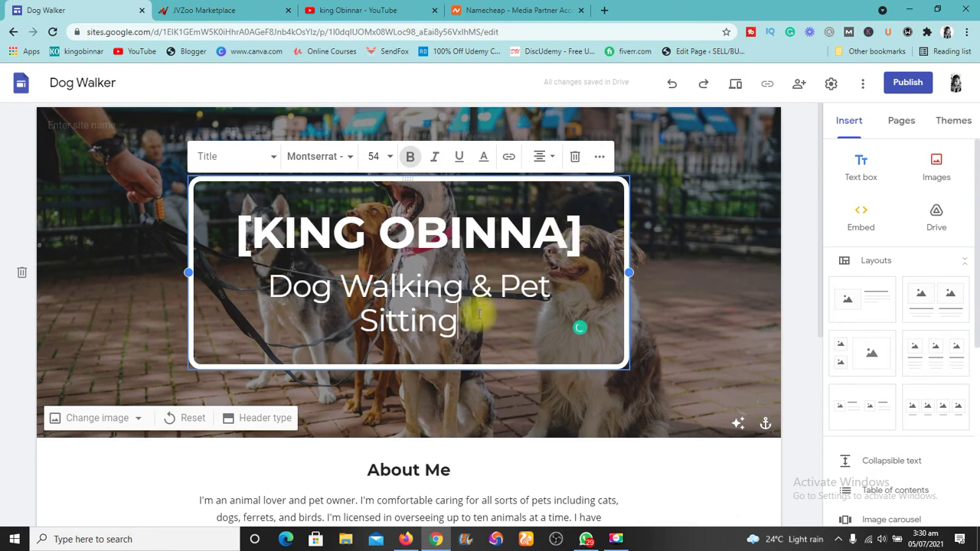
{"action": "key", "text": "BackSpace"}
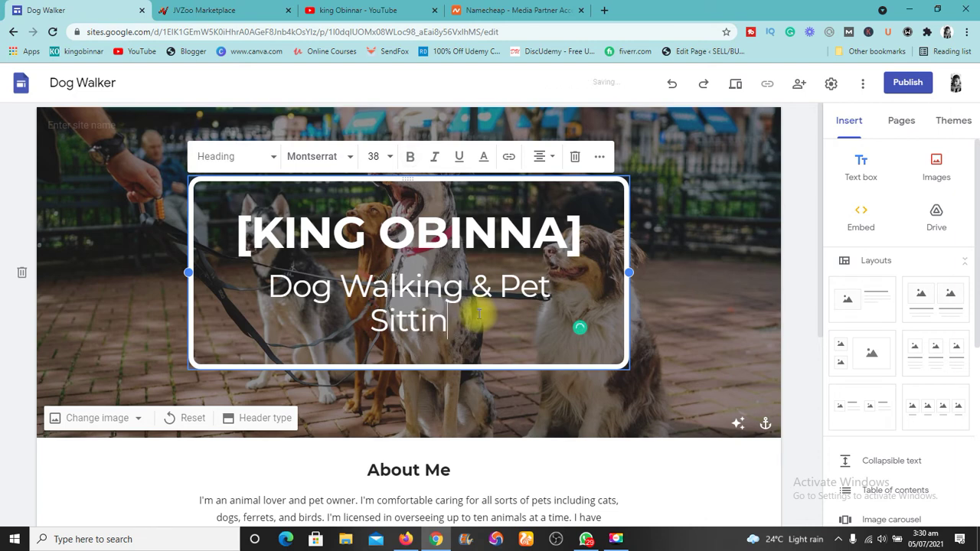
{"action": "key", "text": "BackSpace"}
{"action": "key", "text": "BackSpace"}
{"action": "key", "text": "BackSpace"}
{"action": "key", "text": "BackSpace"}
{"action": "key", "text": "BackSpace"}
{"action": "key", "text": "BackSpace"}
{"action": "key", "text": "BackSpace"}
{"action": "key", "text": "BackSpace"}
{"action": "key", "text": "BackSpace"}
{"action": "key", "text": "BackSpace"}
{"action": "key", "text": "BackSpace"}
{"action": "key", "text": "BackSpace"}
{"action": "key", "text": "BackSpace"}
{"action": "key", "text": "BackSpace"}
{"action": "key", "text": "BackSpace"}
{"action": "key", "text": "BackSpace"}
{"action": "key", "text": "BackSpace"}
{"action": "key", "text": "BackSpace"}
{"action": "key", "text": "BackSpace"}
{"action": "key", "text": "BackSpace"}
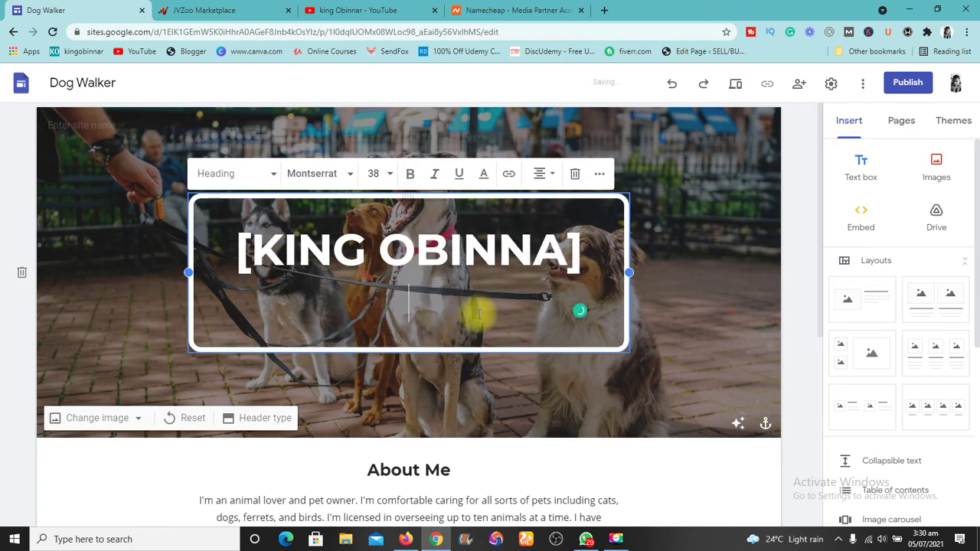
Enter "Special Offers" as the subtitle in the header text box.
{"action": "type", "text": "S"}
{"action": "key", "text": "BackSpace"}
{"action": "type", "text": "SPEC"}
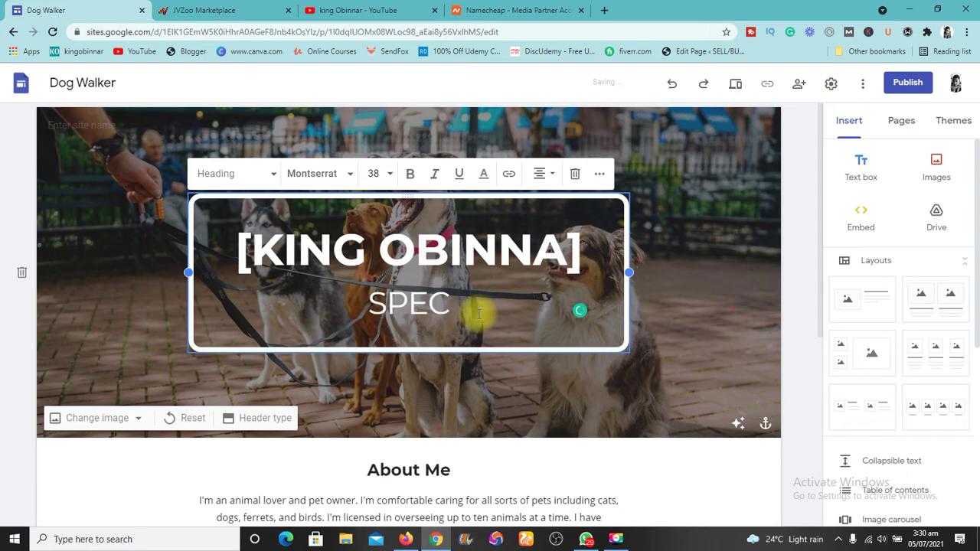
{"action": "key", "text": "BackSpace"}
{"action": "key", "text": "BackSpace"}
{"action": "key", "text": "BackSpace"}
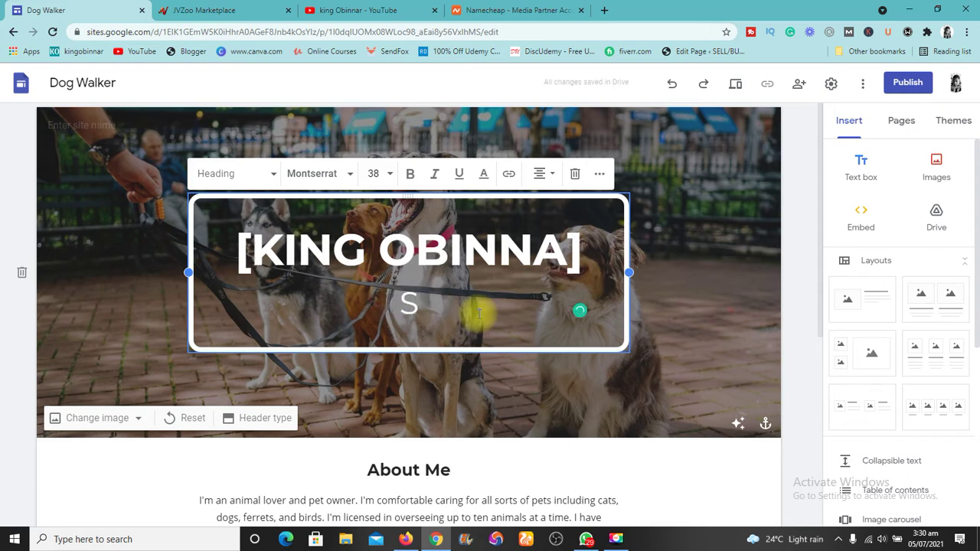
{"action": "type", "text": "peca"}
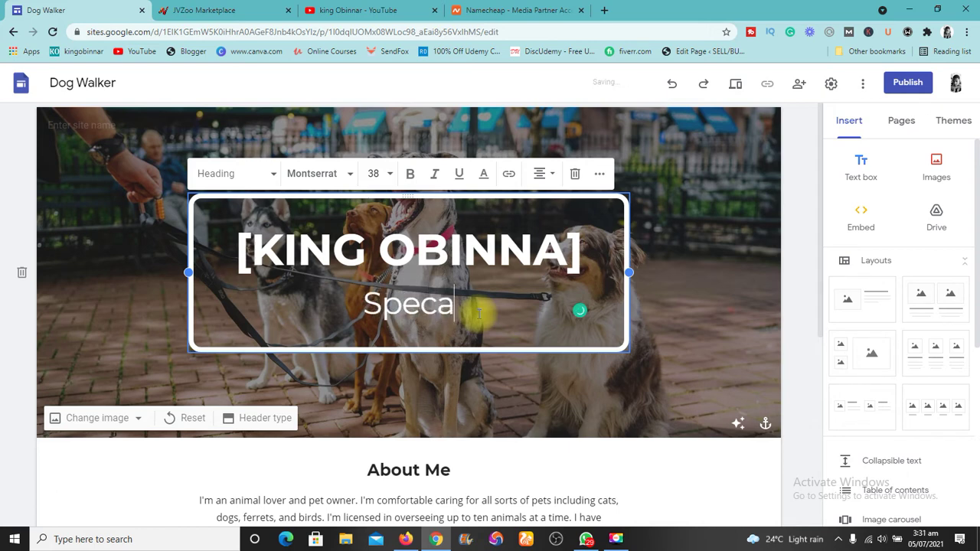
{"action": "type", "text": "il"}
{"action": "key", "text": "BackSpace"}
{"action": "key", "text": "BackSpace"}
{"action": "key", "text": "BackSpace"}
{"action": "key", "text": "BackSpace"}
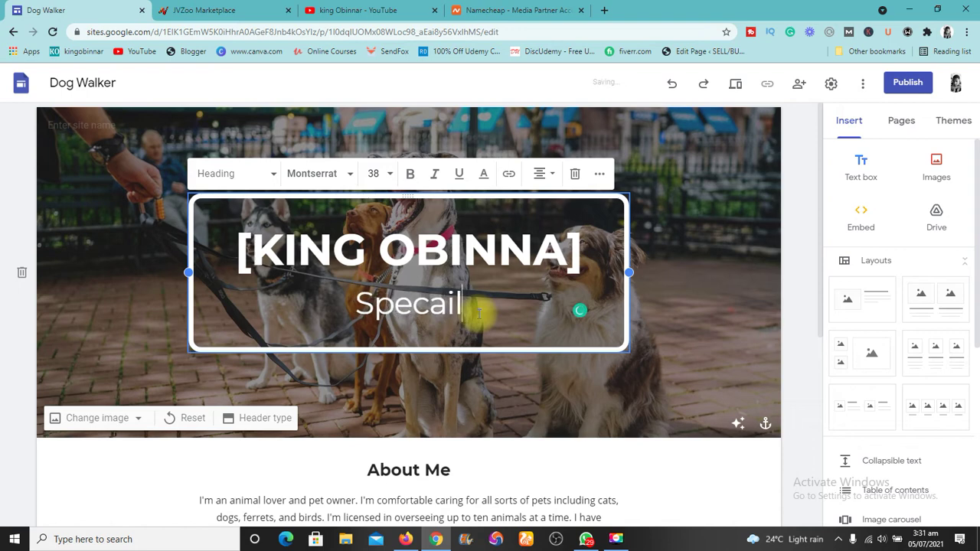
{"action": "type", "text": "i"}
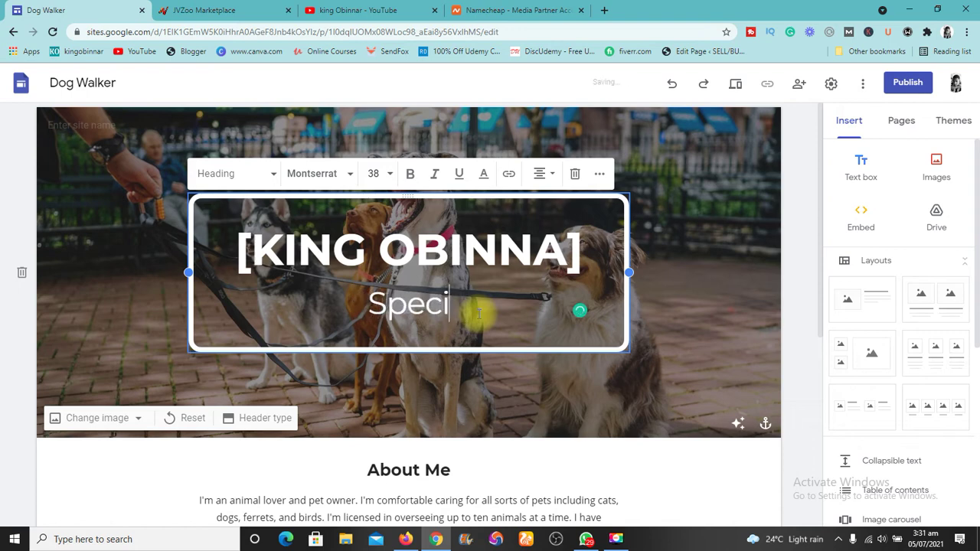
{"action": "type", "text": "al "}
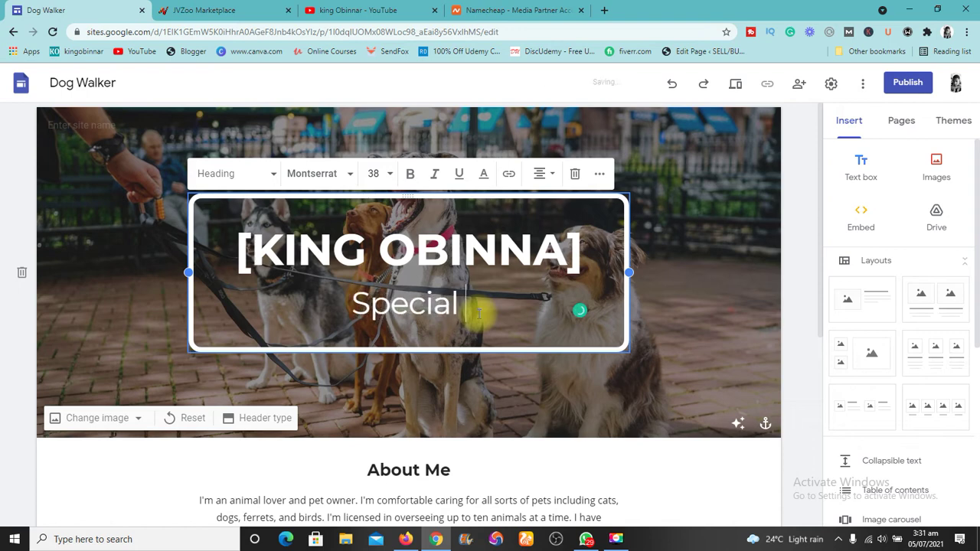
{"action": "type", "text": "Offers"}
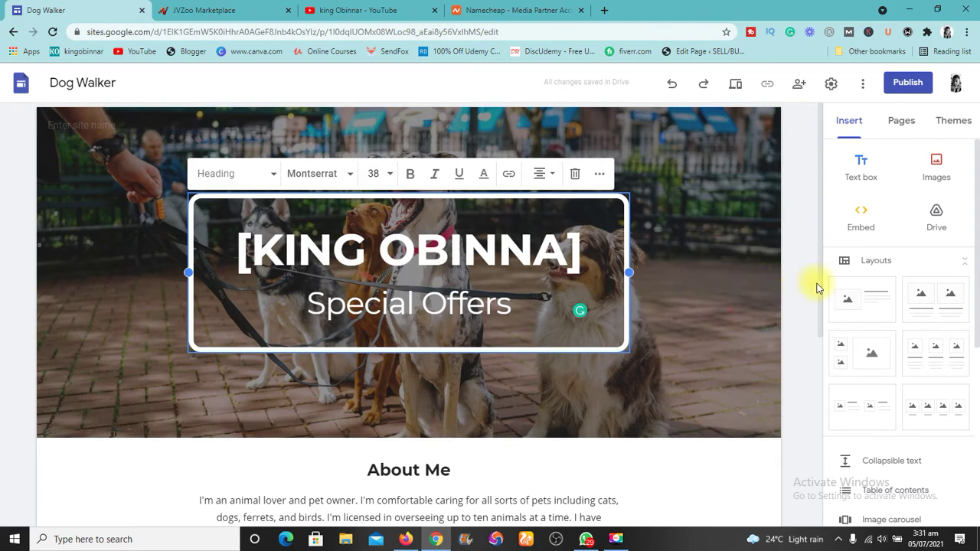
Start changing the header background image and search Google's images for "affiliate".
{"action": "left_click_drag", "start_coordinate": [821, 283], "coordinate": [820, 261]}
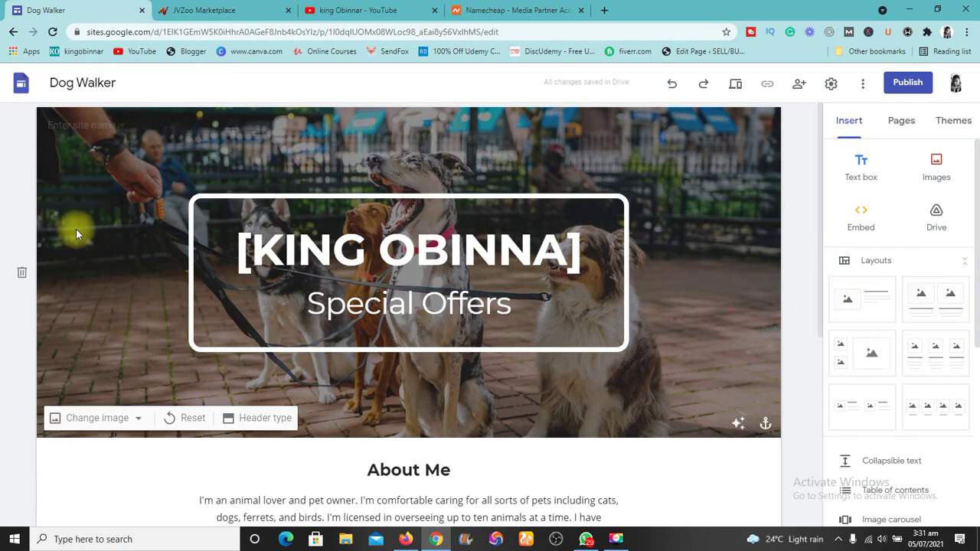
{"action": "left_click", "coordinate": [140, 420]}
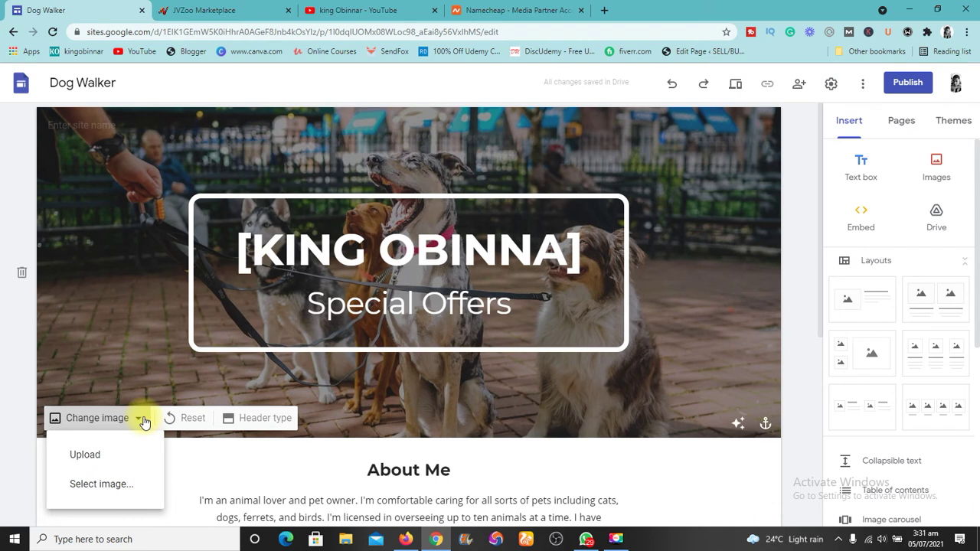
{"action": "left_click", "coordinate": [124, 494]}
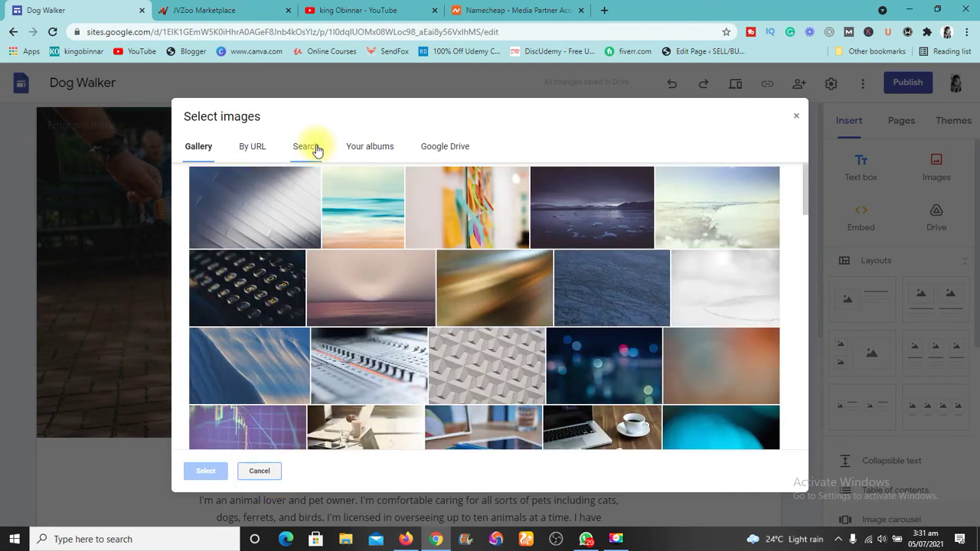
{"action": "left_click", "coordinate": [313, 148]}
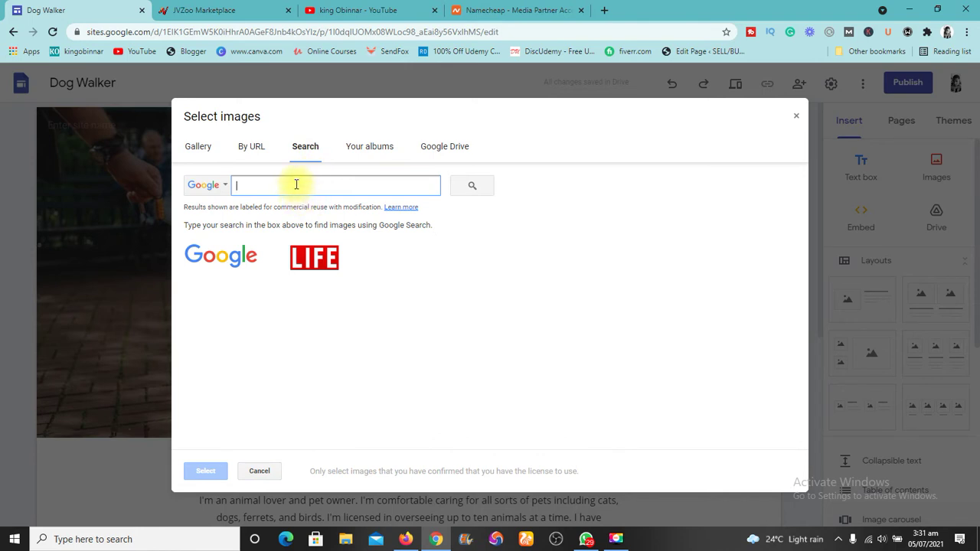
{"action": "type", "text": "a"}
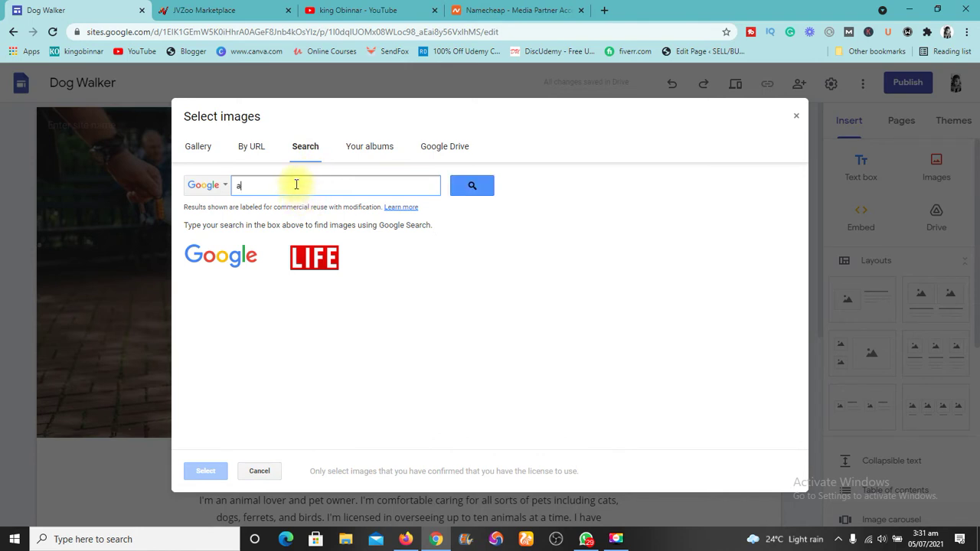
{"action": "key", "text": "BackSpace"}
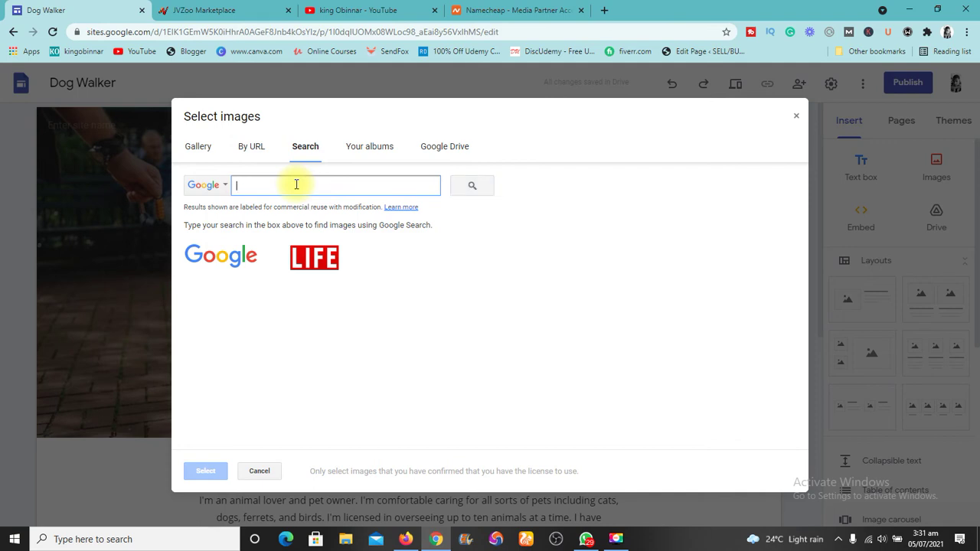
{"action": "type", "text": "affiliate"}
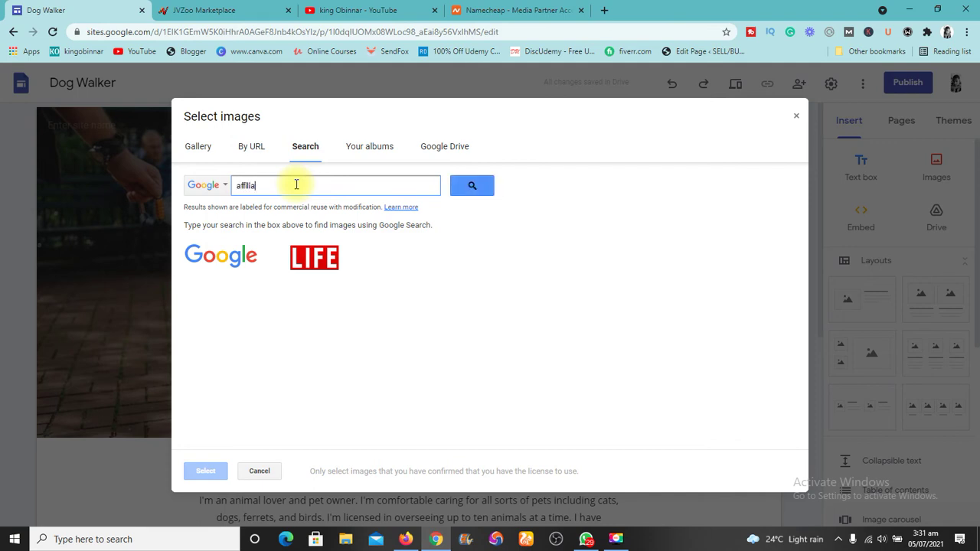
{"action": "left_click", "coordinate": [465, 190]}
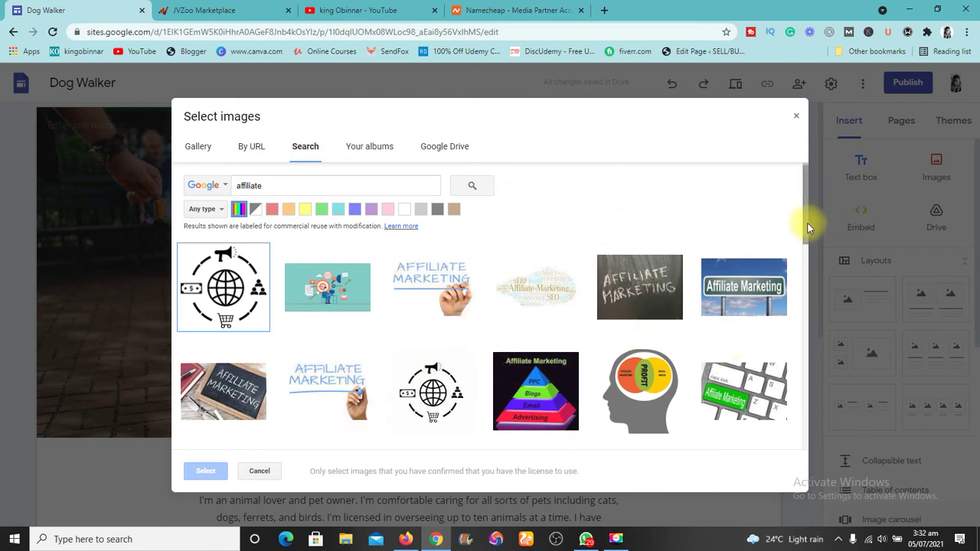
Set the teal affiliate marketing illustration from the image search results as the header background.
{"action": "scroll", "coordinate": [805, 260], "scroll_direction": "down", "scroll_amount": 3}
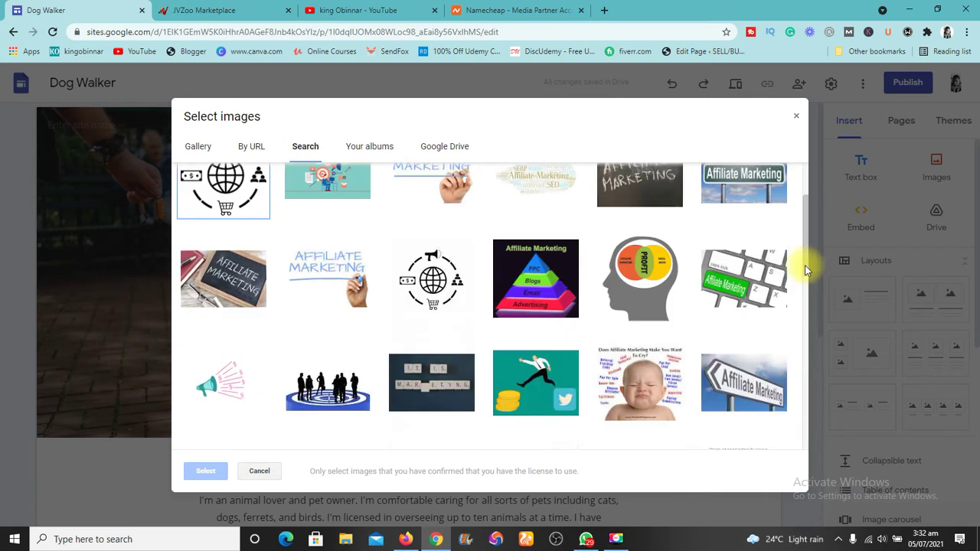
{"action": "left_click_drag", "start_coordinate": [806, 250], "coordinate": [800, 231]}
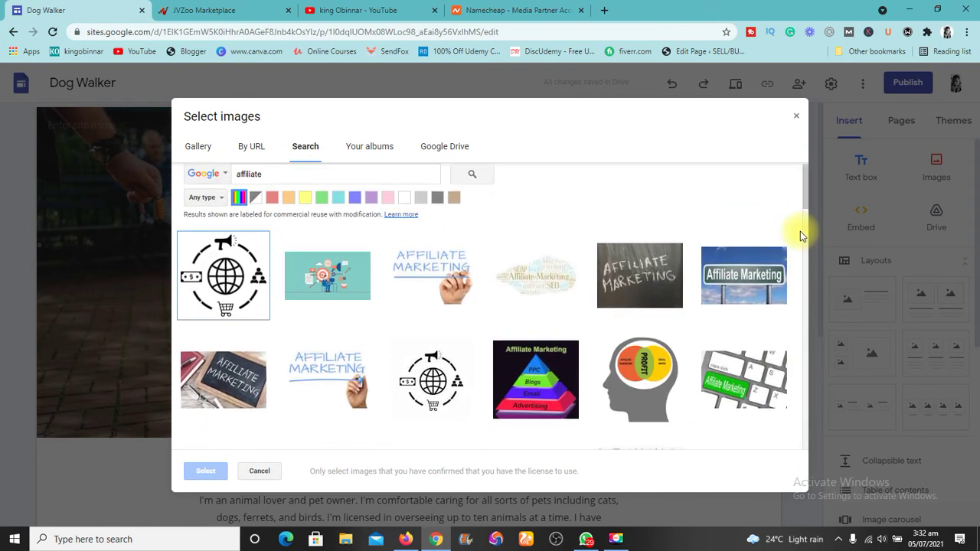
{"action": "left_click", "coordinate": [306, 280]}
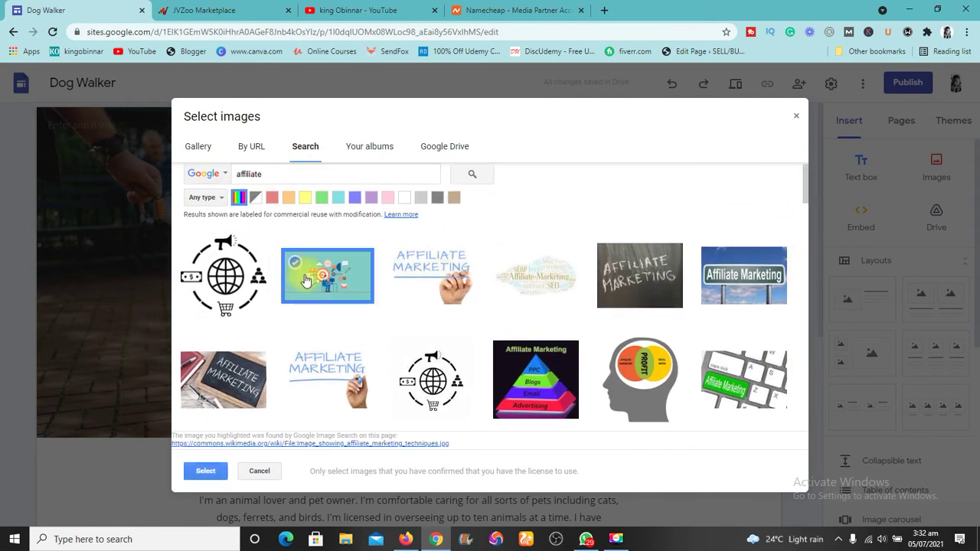
{"action": "left_click", "coordinate": [206, 472]}
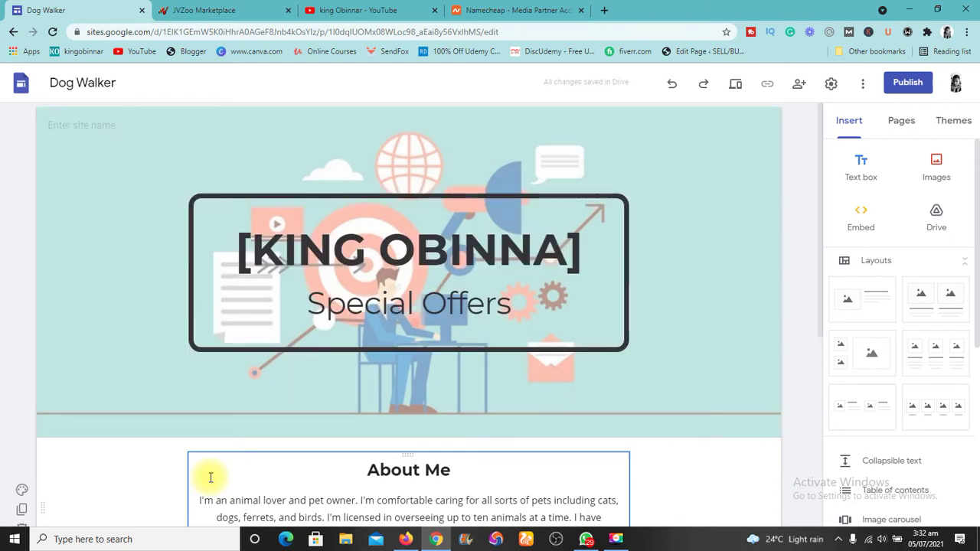
Replace the header background with the gallery photo of a dark lake with floating ice and distant hills.
{"action": "mouse_move", "coordinate": [169, 420]}
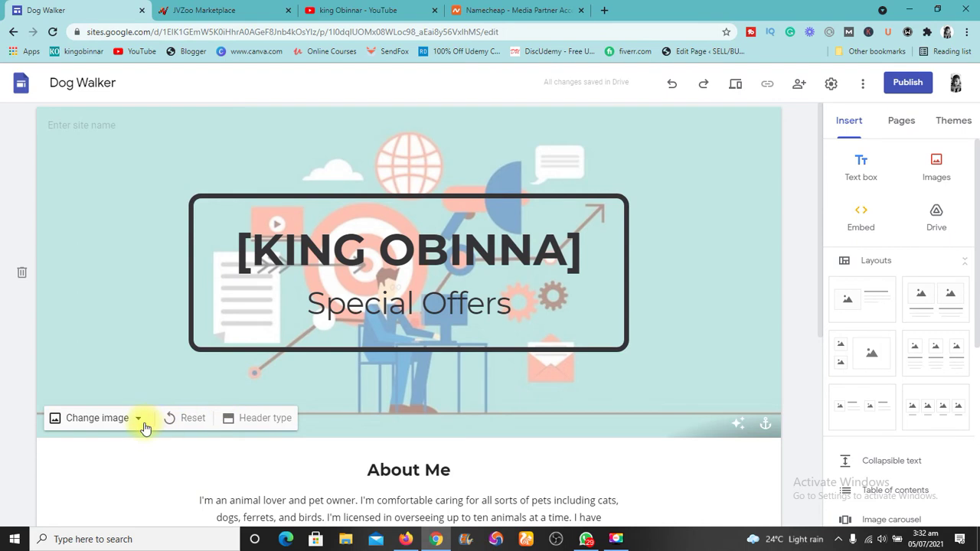
{"action": "left_click", "coordinate": [139, 426]}
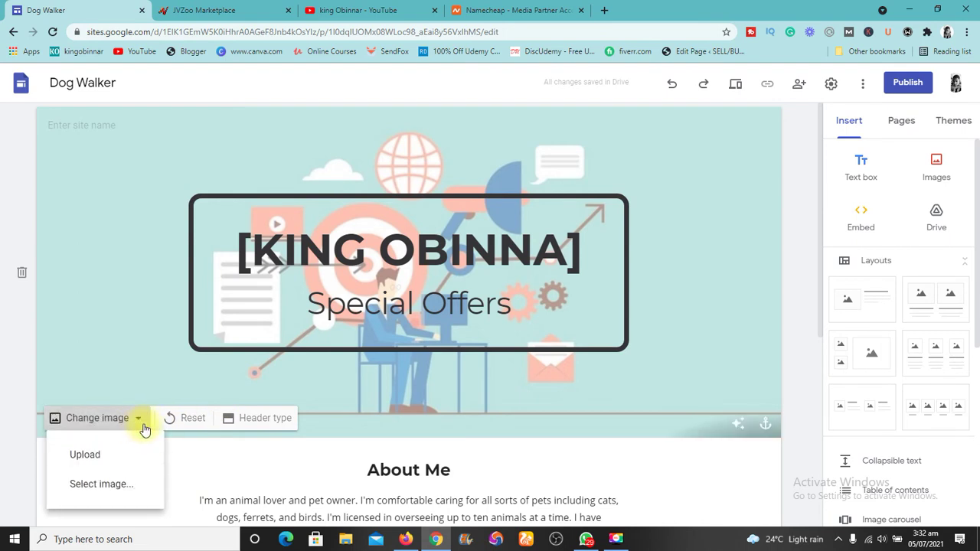
{"action": "left_click", "coordinate": [138, 495]}
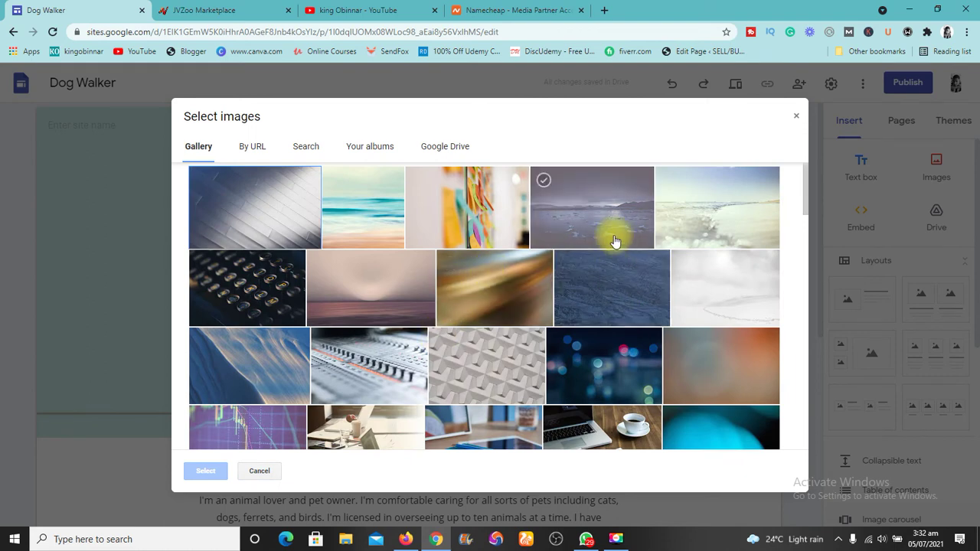
{"action": "left_click", "coordinate": [614, 242]}
{"action": "left_click", "coordinate": [209, 476]}
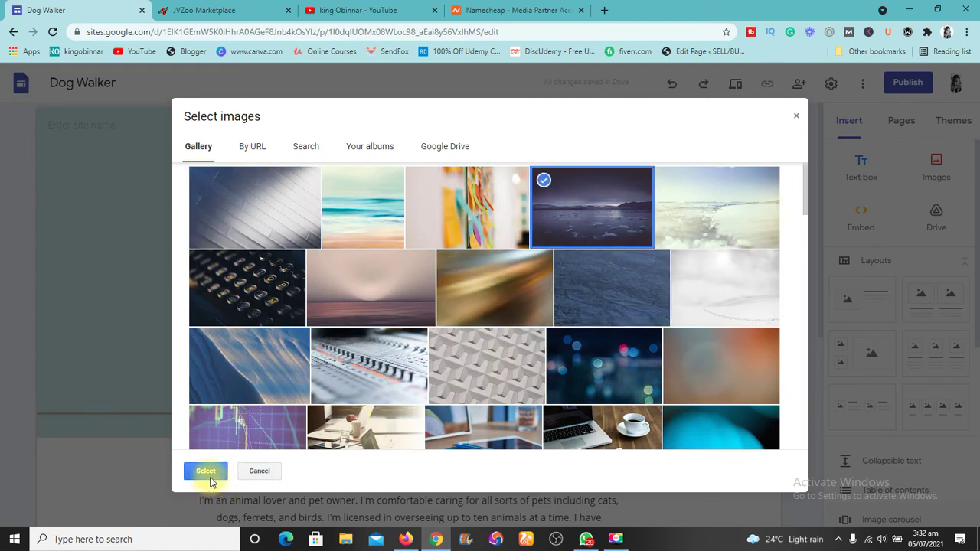
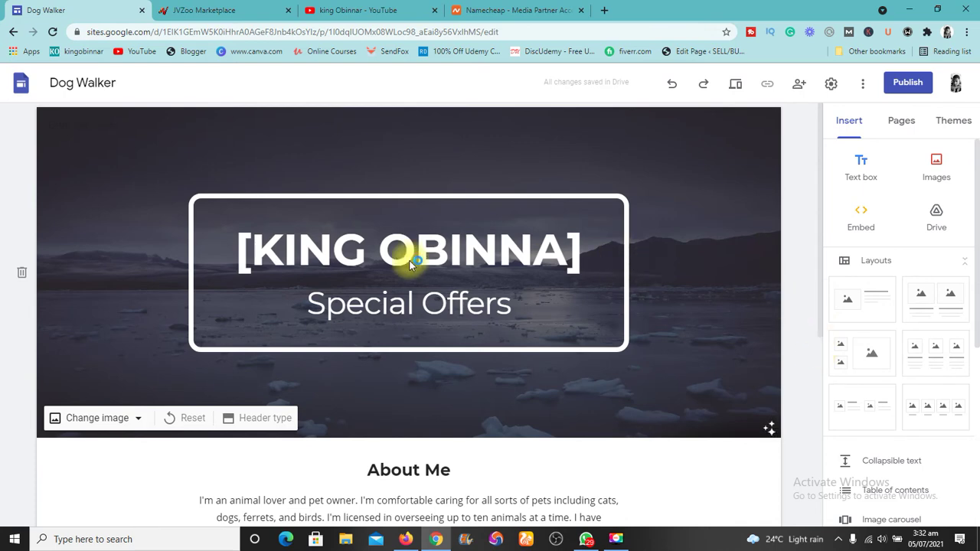
Enter the site owner's name as the site name in the header.
{"action": "scroll", "coordinate": [94, 164], "scroll_direction": "down", "scroll_amount": 2}
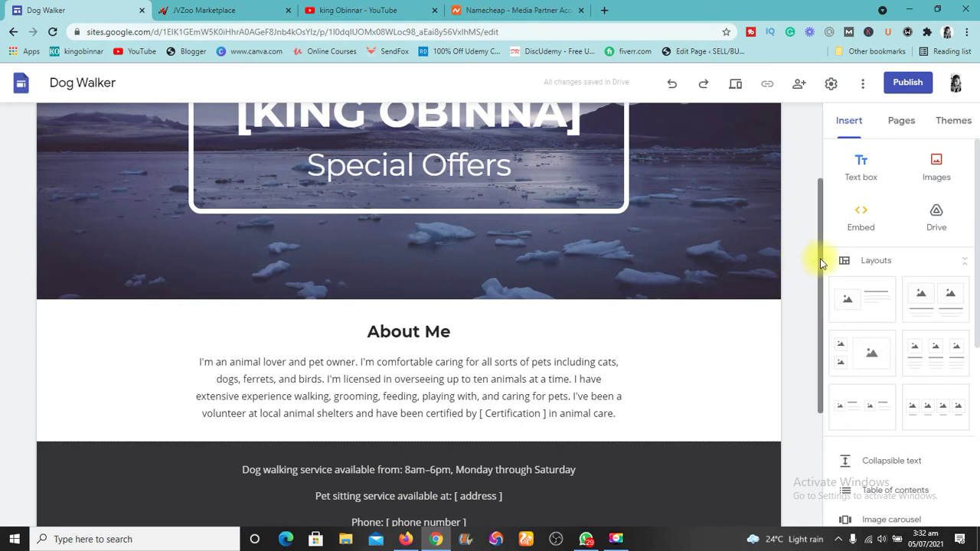
{"action": "left_click_drag", "start_coordinate": [815, 252], "coordinate": [815, 173]}
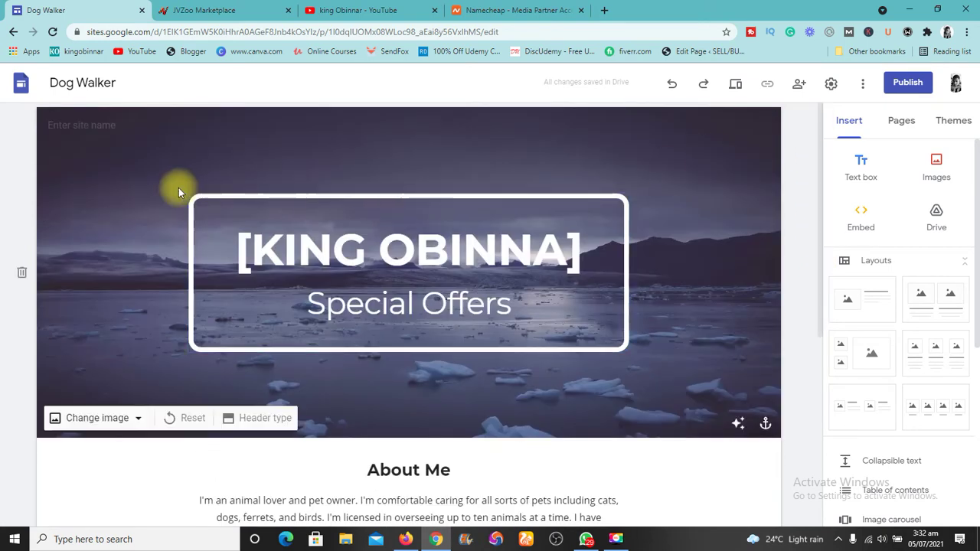
{"action": "left_click", "coordinate": [62, 123]}
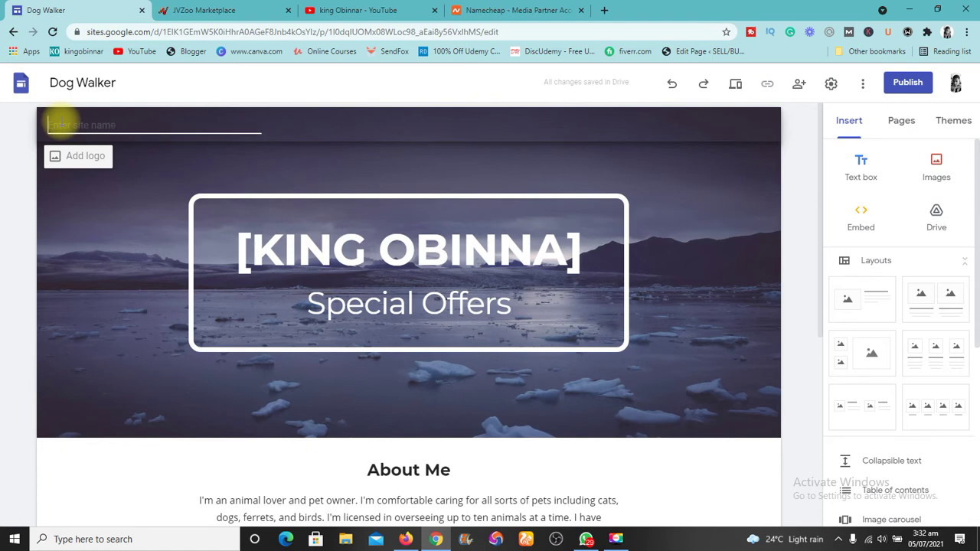
{"action": "type", "text": "King obinnar"}
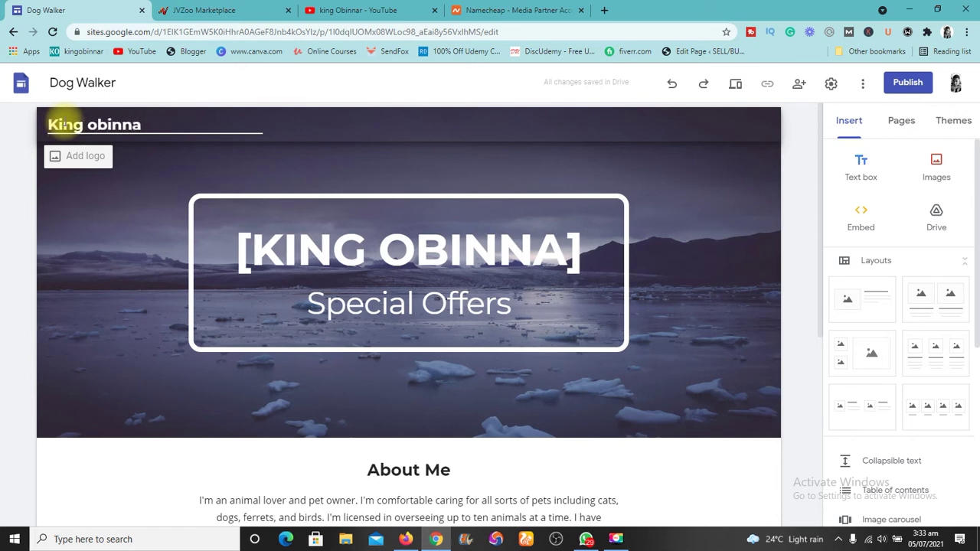
Upload "Defiie logo pro.png" from Downloads as the site logo and close the brand image settings.
{"action": "left_click", "coordinate": [86, 156]}
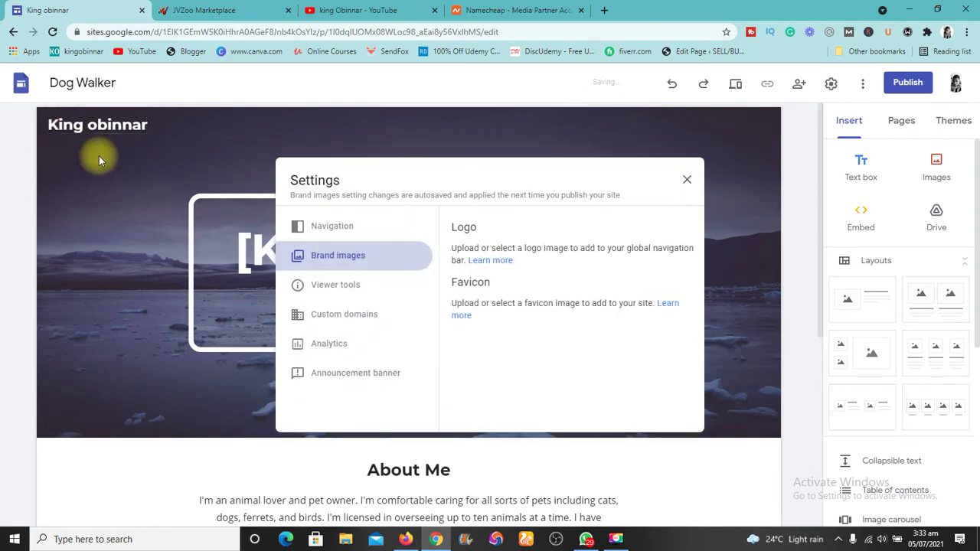
{"action": "left_click", "coordinate": [480, 294]}
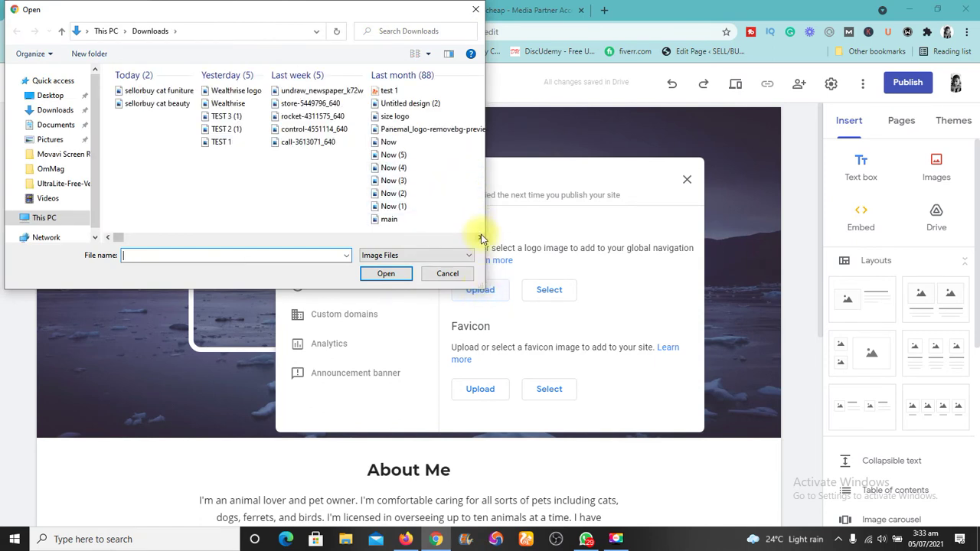
{"action": "left_click", "coordinate": [481, 237]}
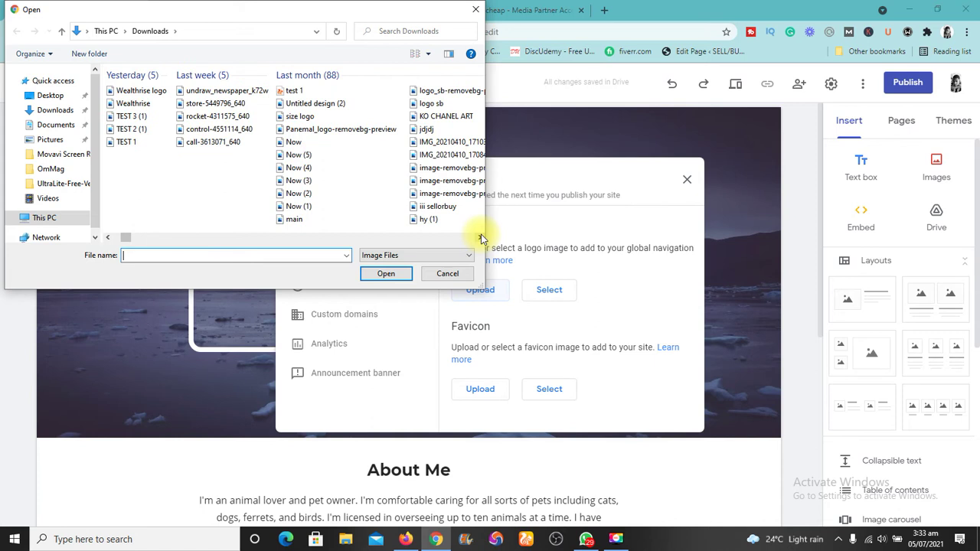
{"action": "type", "text": "de"}
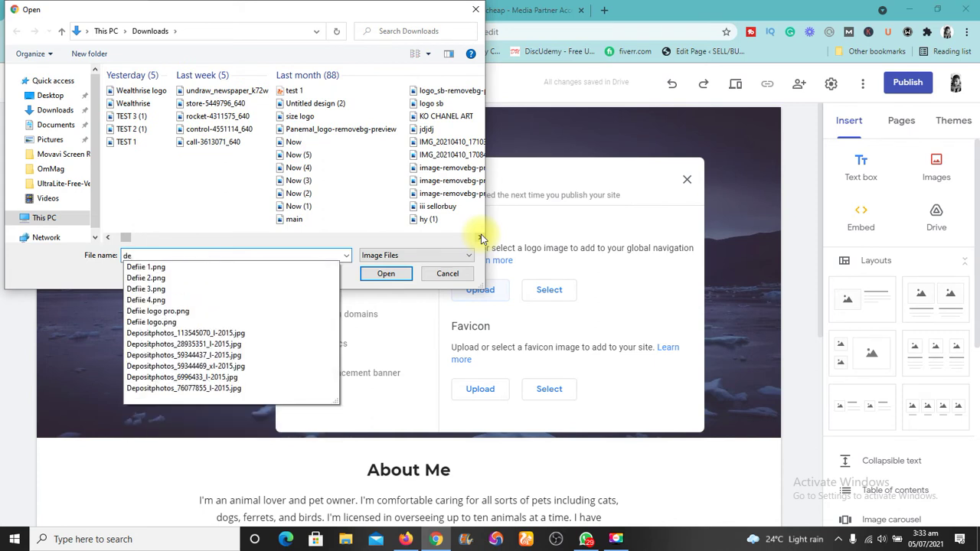
{"action": "type", "text": "f"}
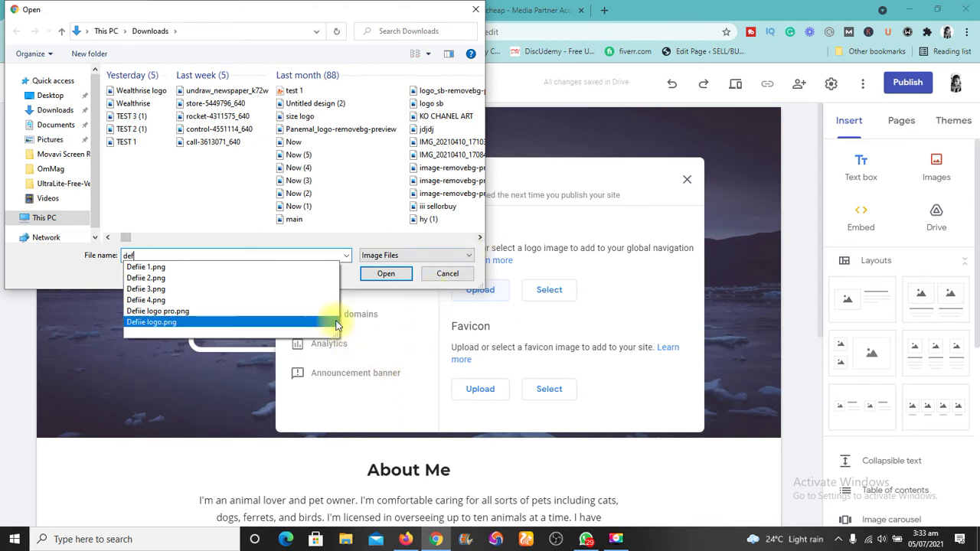
{"action": "left_click", "coordinate": [272, 311]}
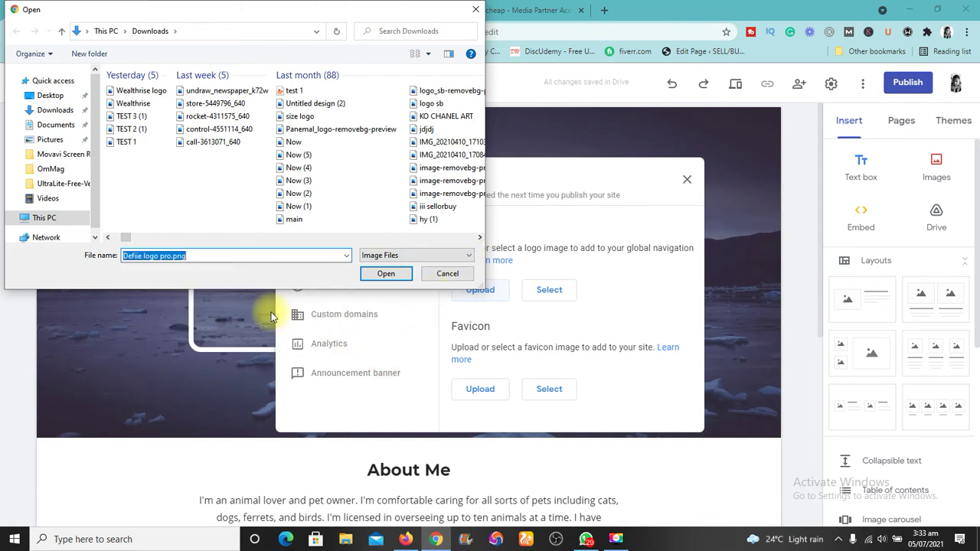
{"action": "left_click", "coordinate": [367, 276]}
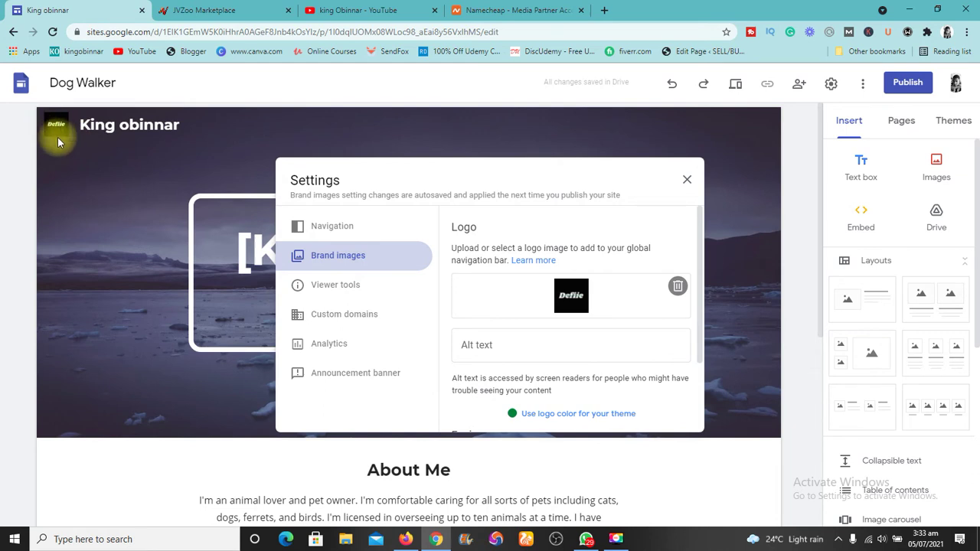
{"action": "left_click", "coordinate": [687, 183]}
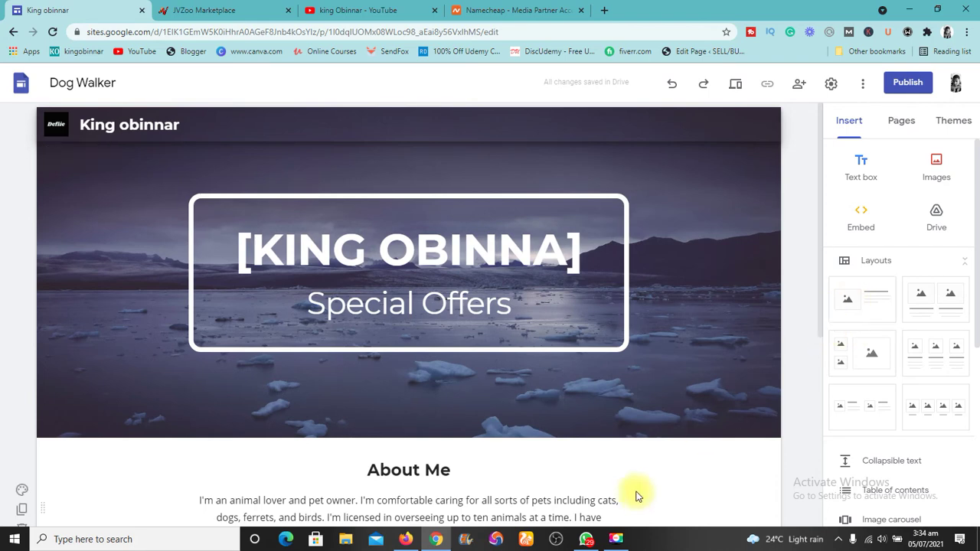
{"action": "left_click", "coordinate": [853, 305]}
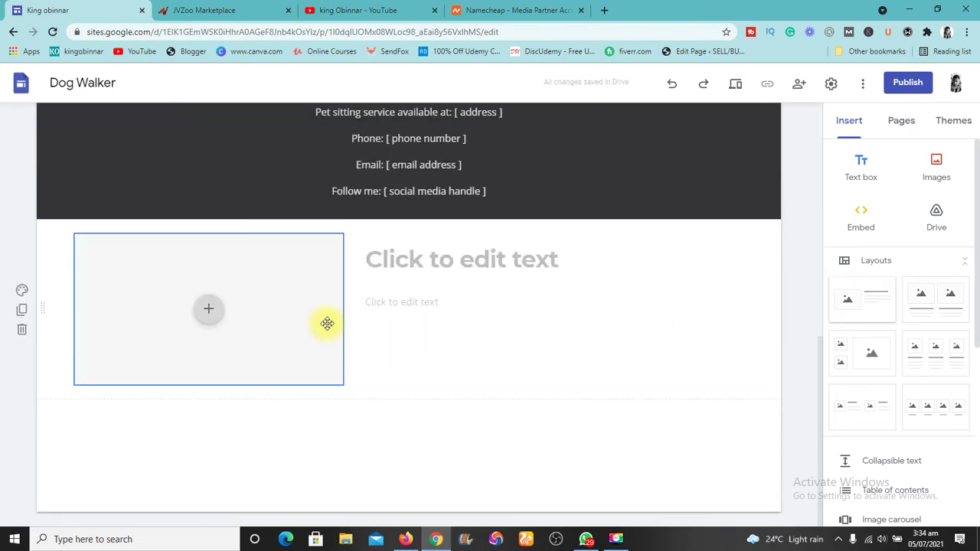
{"action": "left_click", "coordinate": [22, 332]}
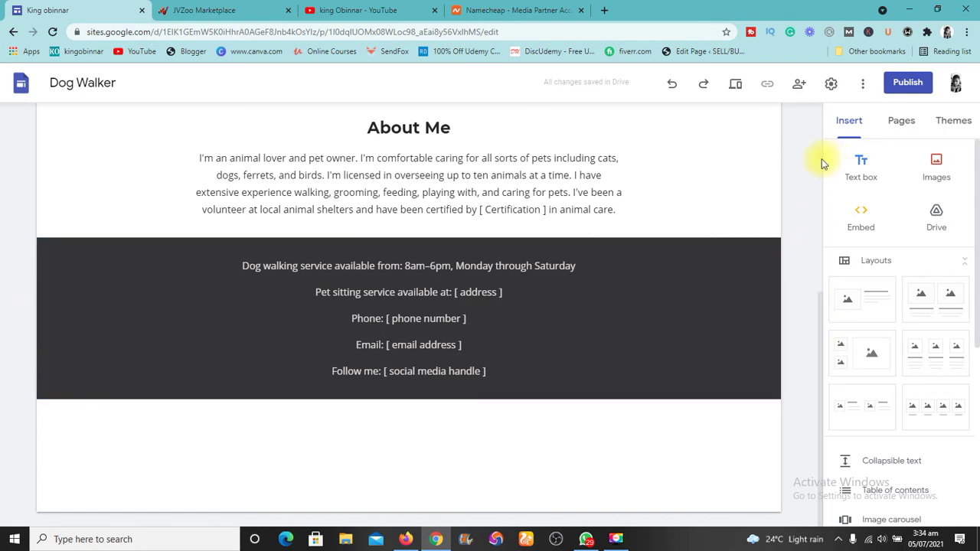
{"action": "scroll", "coordinate": [822, 158], "scroll_direction": "up", "scroll_amount": 5}
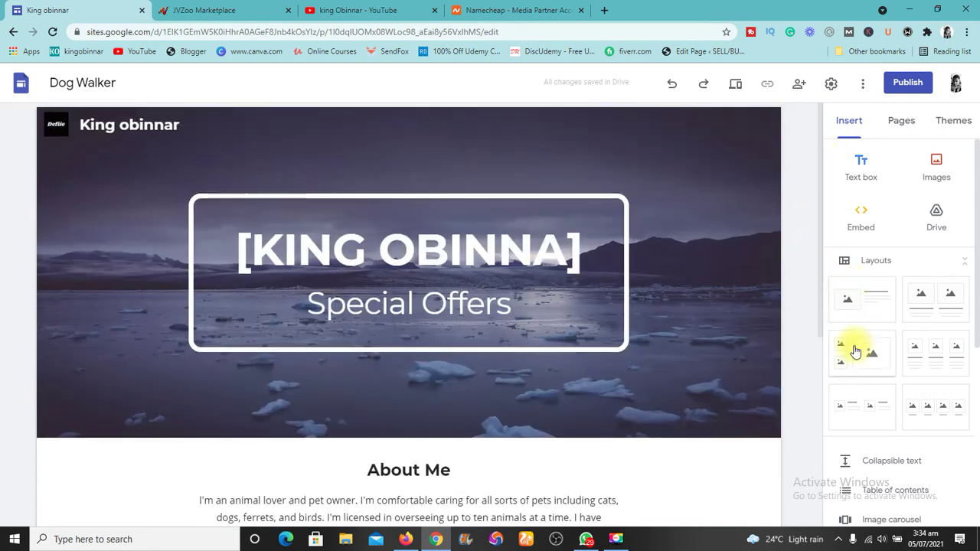
{"action": "left_click_drag", "start_coordinate": [858, 353], "coordinate": [813, 366]}
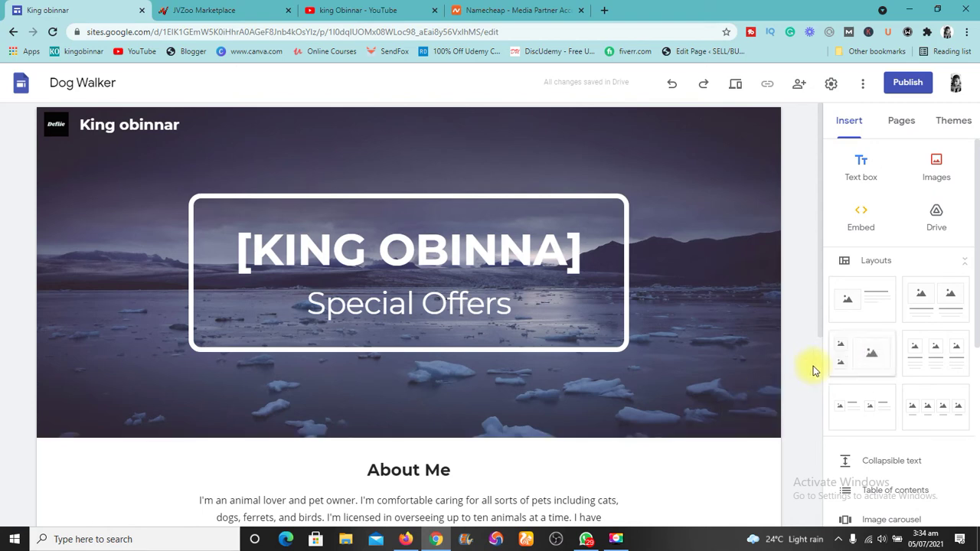
{"action": "left_click", "coordinate": [843, 319]}
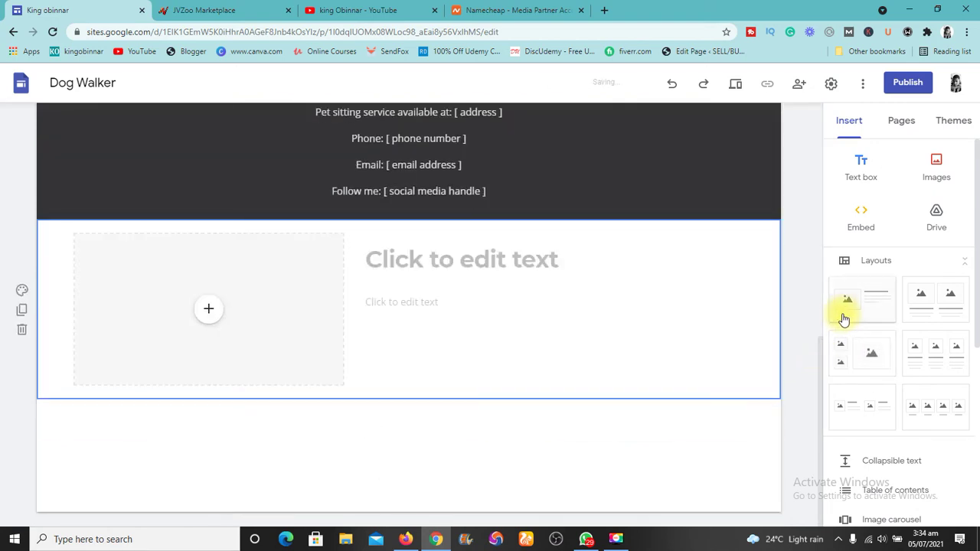
{"action": "left_click", "coordinate": [23, 330]}
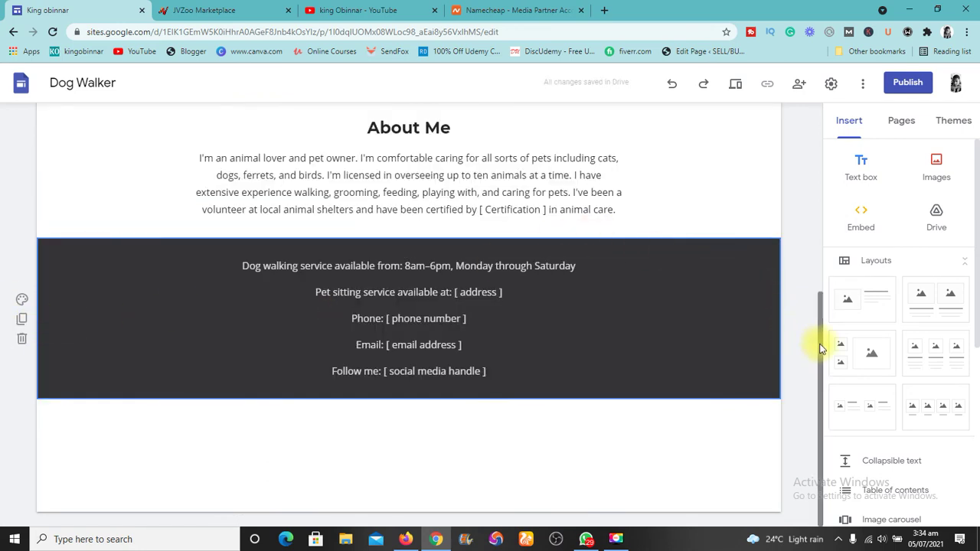
Place a single image-and-text layout between the header and About Me, and move its image placeholder to the right of the text.
{"action": "left_click_drag", "start_coordinate": [819, 348], "coordinate": [817, 220]}
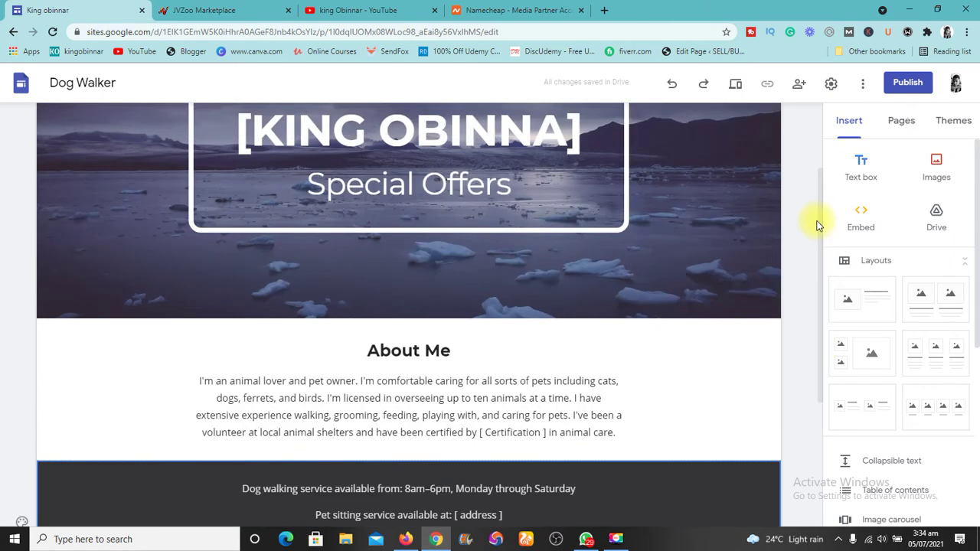
{"action": "left_click_drag", "start_coordinate": [853, 295], "coordinate": [417, 326]}
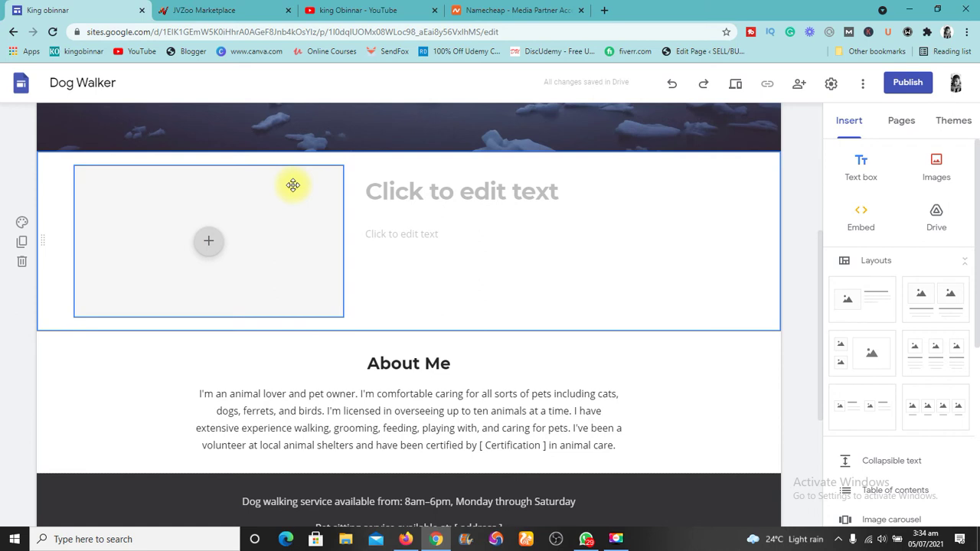
{"action": "left_click_drag", "start_coordinate": [293, 185], "coordinate": [749, 193]}
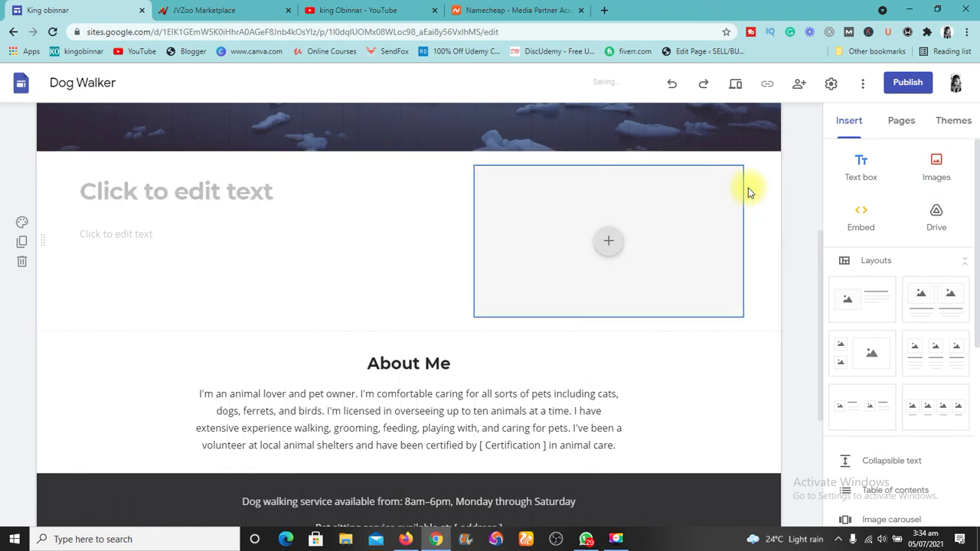
Duplicate the new image-and-text section and move the copy's image placeholder to the left of its text.
{"action": "left_click", "coordinate": [21, 241]}
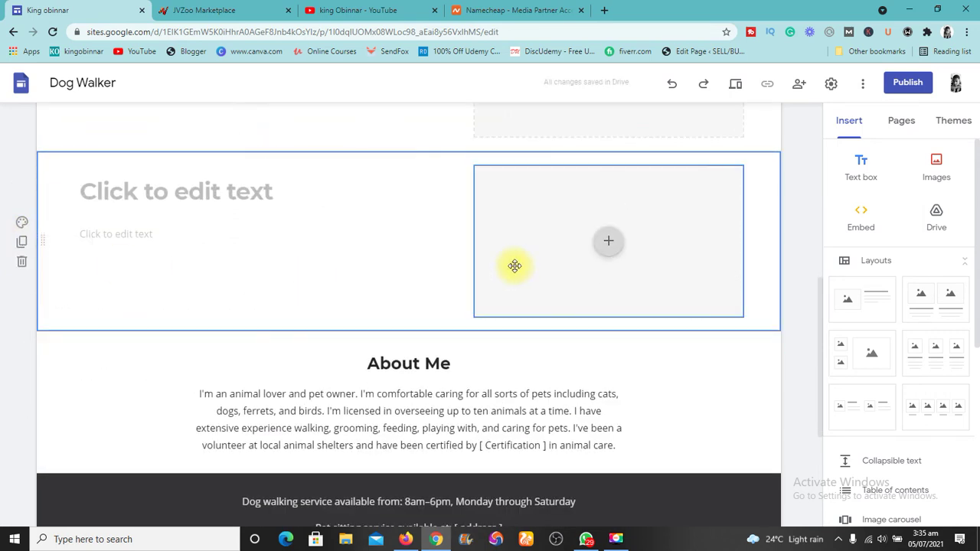
{"action": "left_click_drag", "start_coordinate": [514, 266], "coordinate": [39, 451]}
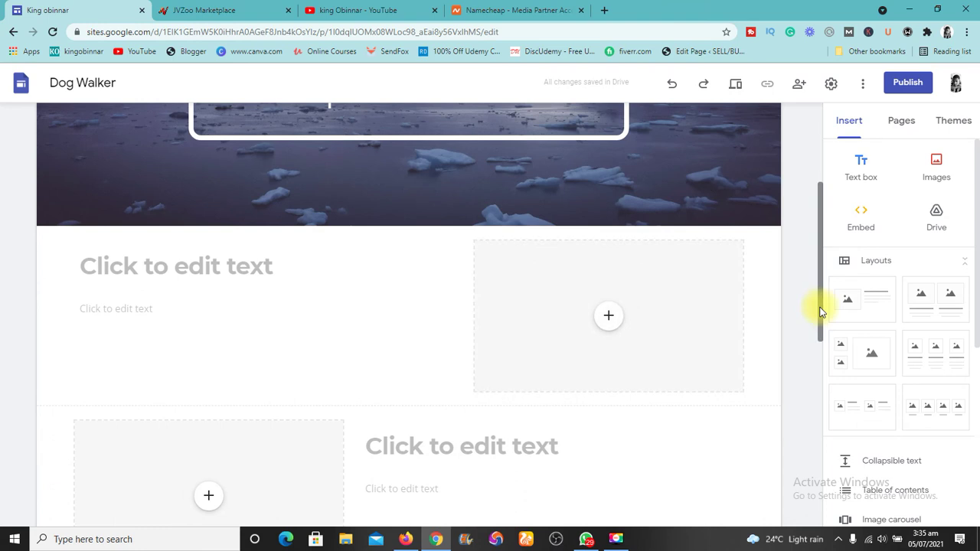
Review the page from the new image-and-text sections through About Me and the contact details, and return to the header.
{"action": "left_click_drag", "start_coordinate": [819, 312], "coordinate": [819, 340]}
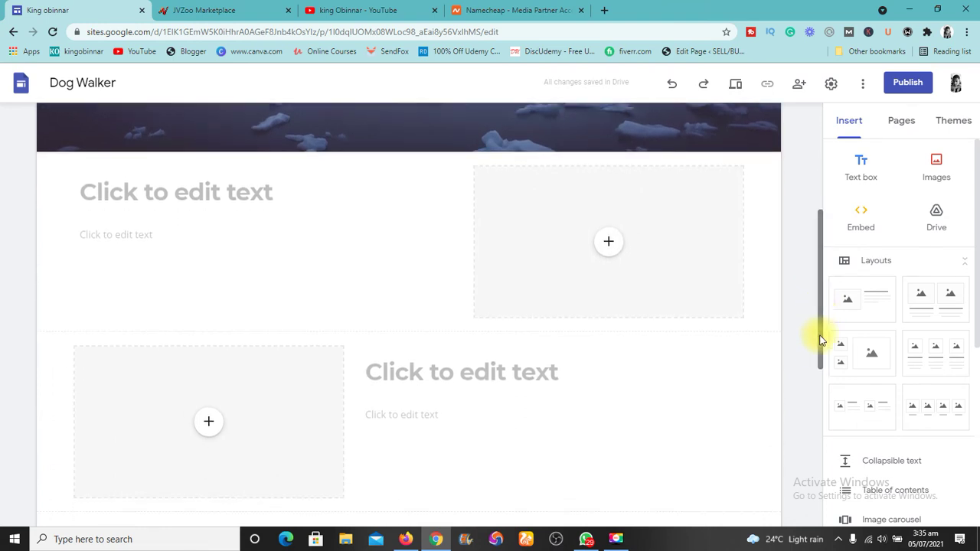
{"action": "left_click_drag", "start_coordinate": [821, 342], "coordinate": [805, 437]}
{"action": "left_click", "coordinate": [514, 343]}
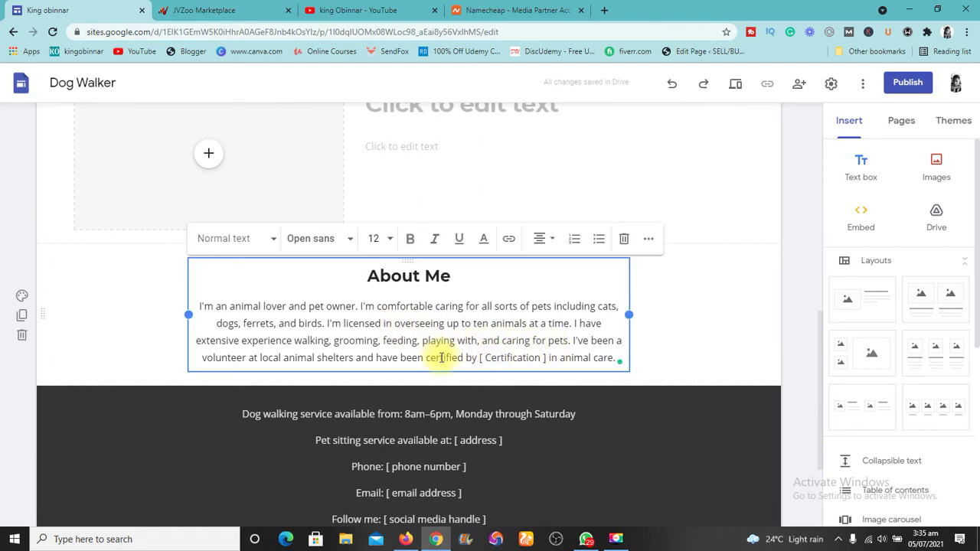
{"action": "left_click", "coordinate": [433, 419]}
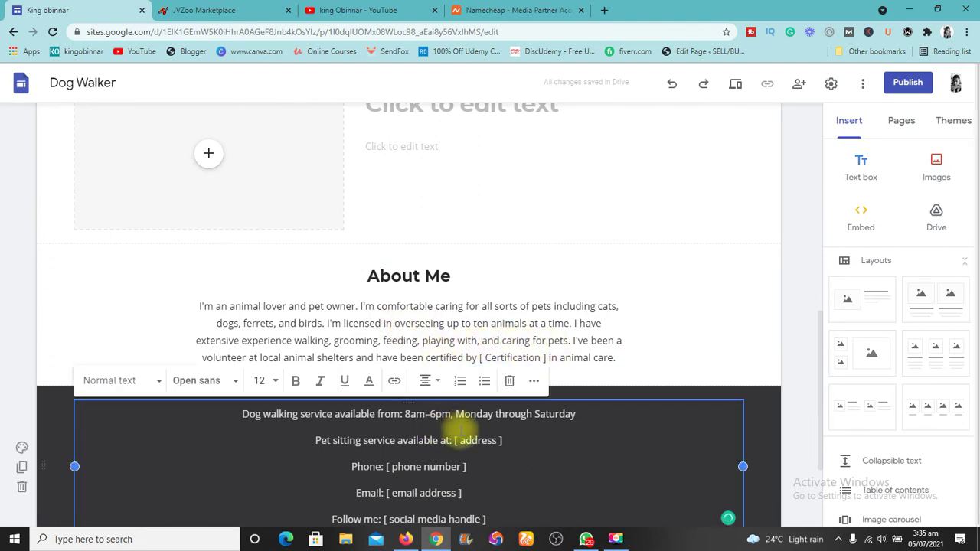
{"action": "left_click", "coordinate": [690, 308]}
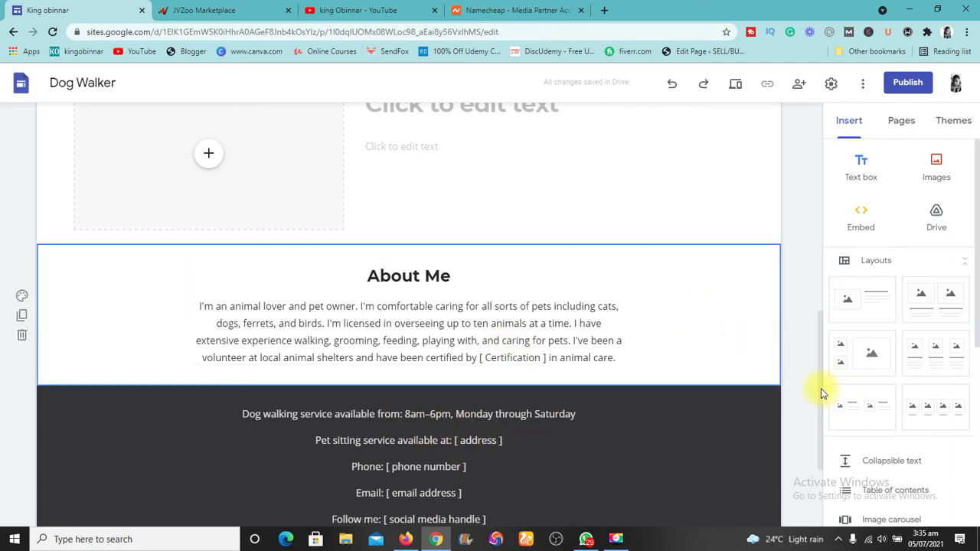
{"action": "left_click_drag", "start_coordinate": [819, 380], "coordinate": [791, 121]}
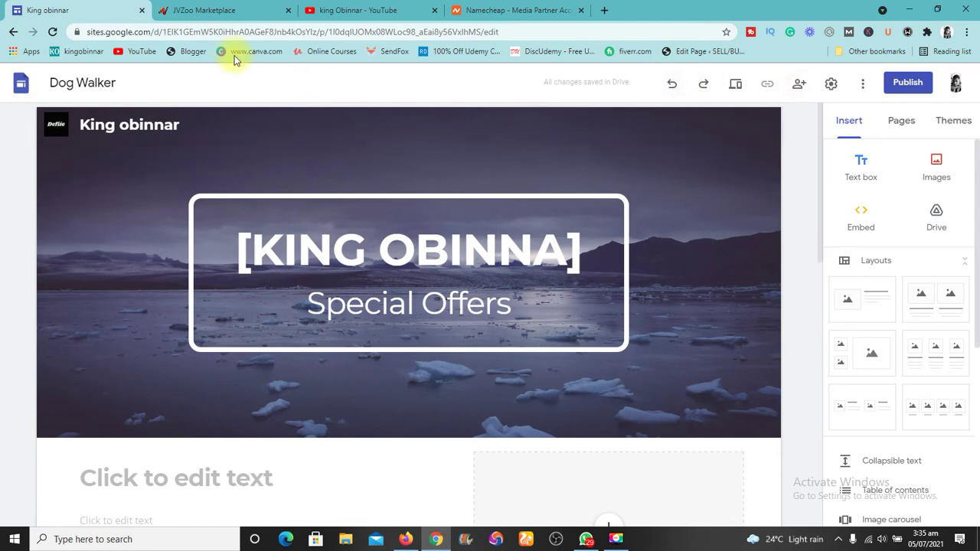
{"action": "left_click", "coordinate": [280, 114]}
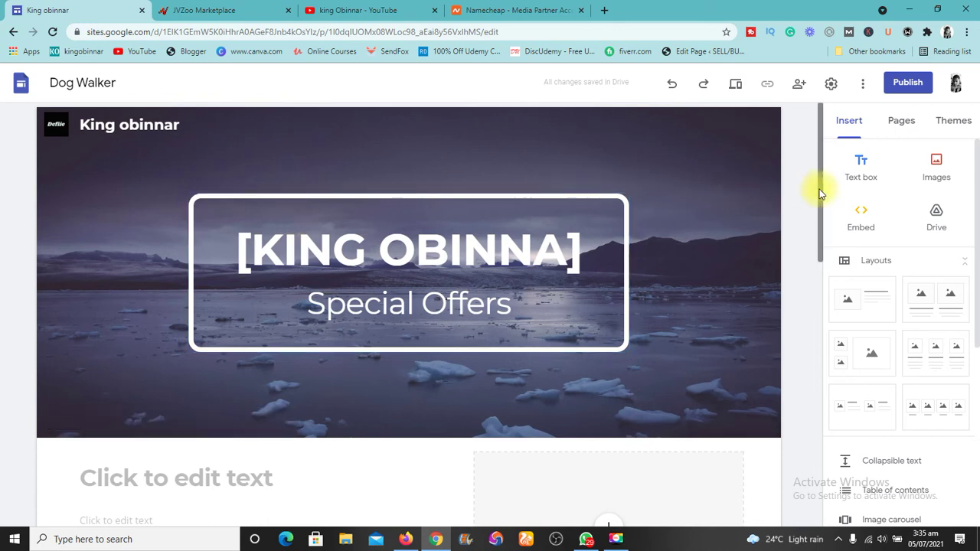
{"action": "left_click_drag", "start_coordinate": [820, 193], "coordinate": [827, 129]}
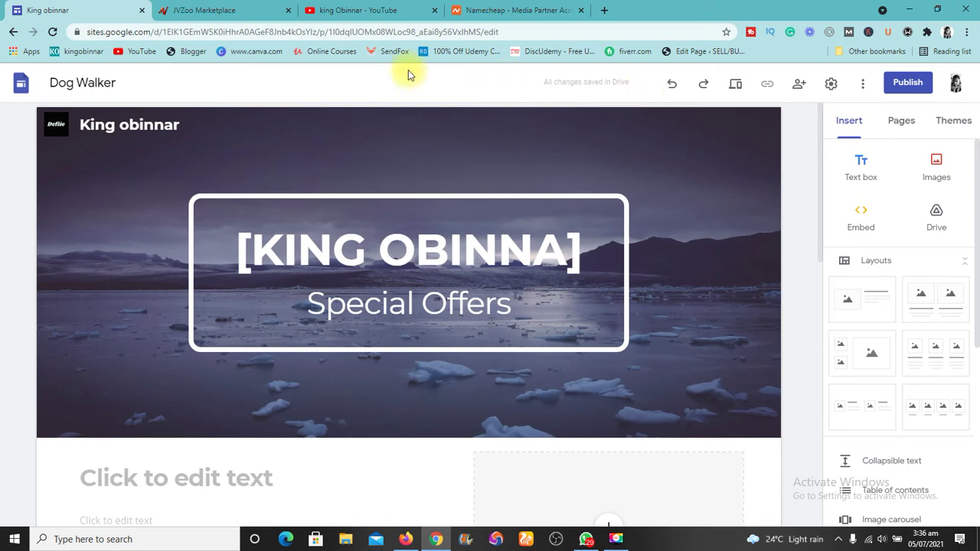
View the JVZoo Marketplace page and open the JVZoo dashboard in a new browser tab.
{"action": "left_click", "coordinate": [247, 12]}
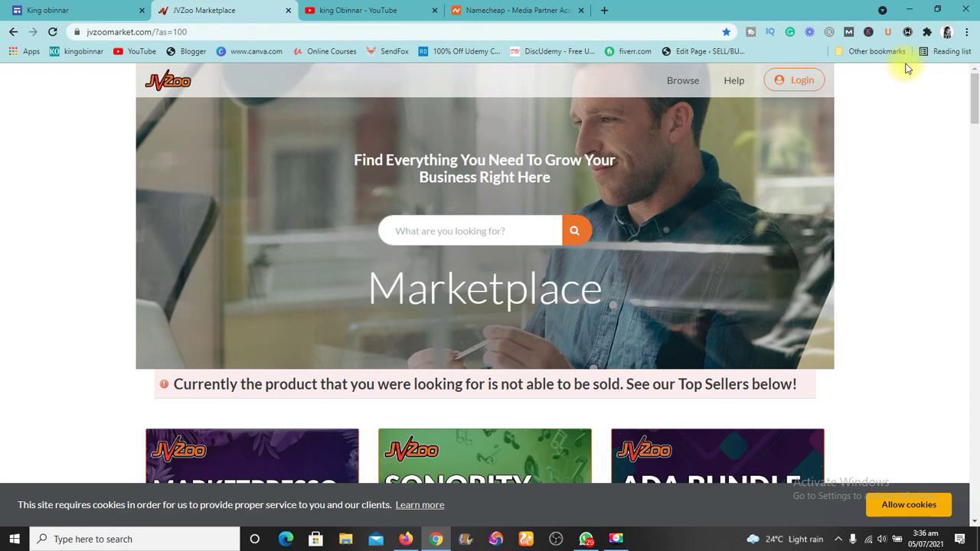
{"action": "left_click", "coordinate": [605, 11]}
{"action": "type", "text": "j"}
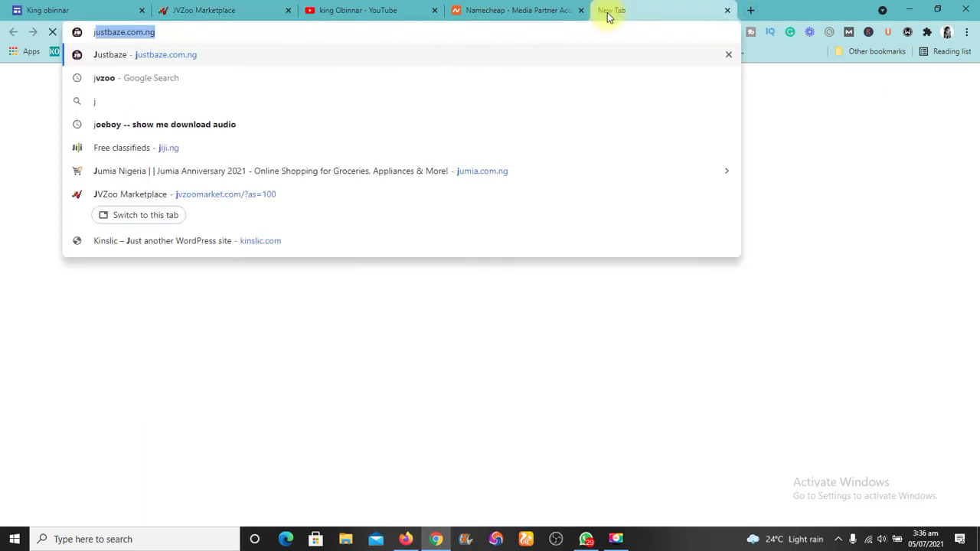
{"action": "type", "text": "vzoomarket.com/?as=100"}
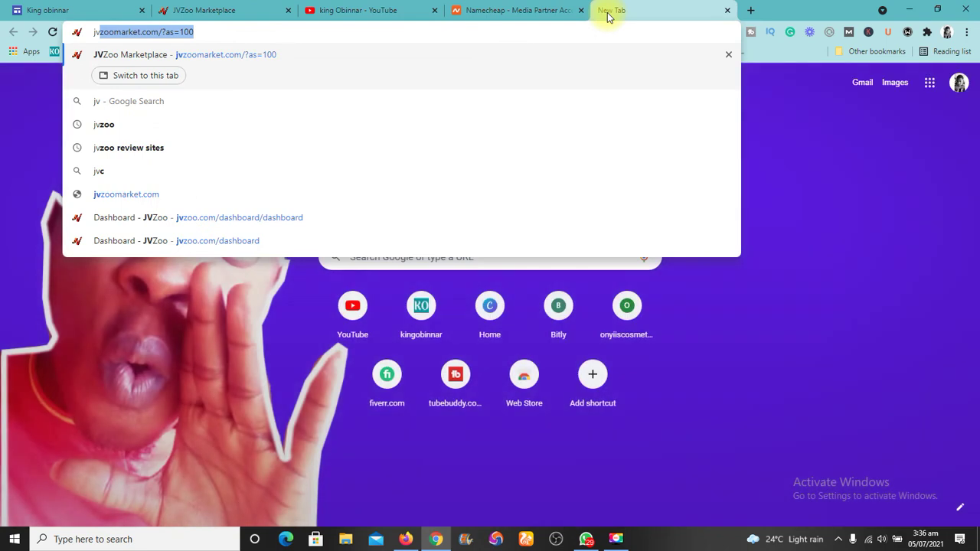
{"action": "key", "text": "Right"}
{"action": "key", "text": "BackSpace"}
{"action": "key", "text": "BackSpace"}
{"action": "key", "text": "BackSpace"}
{"action": "key", "text": "BackSpace"}
{"action": "key", "text": "BackSpace"}
{"action": "key", "text": "BackSpace"}
{"action": "key", "text": "BackSpace"}
{"action": "key", "text": "BackSpace"}
{"action": "key", "text": "BackSpace"}
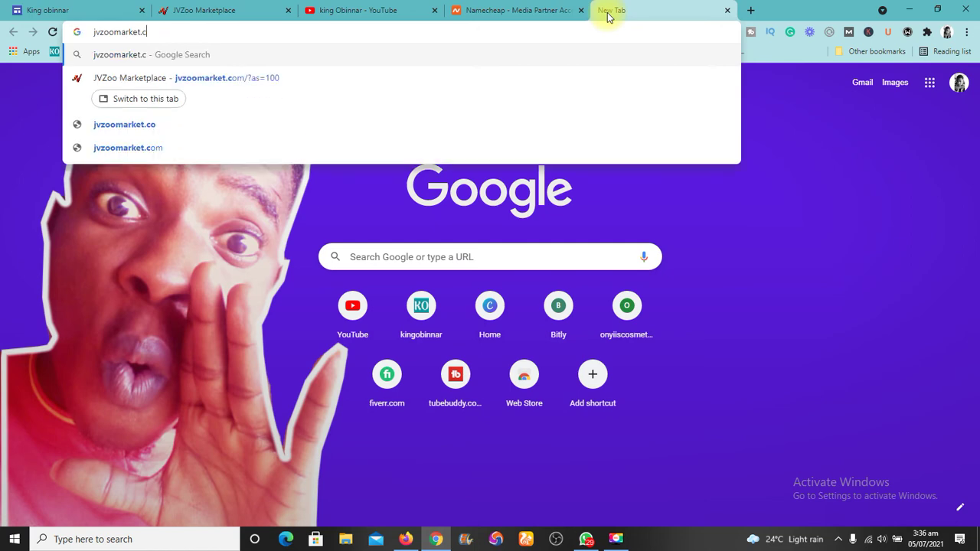
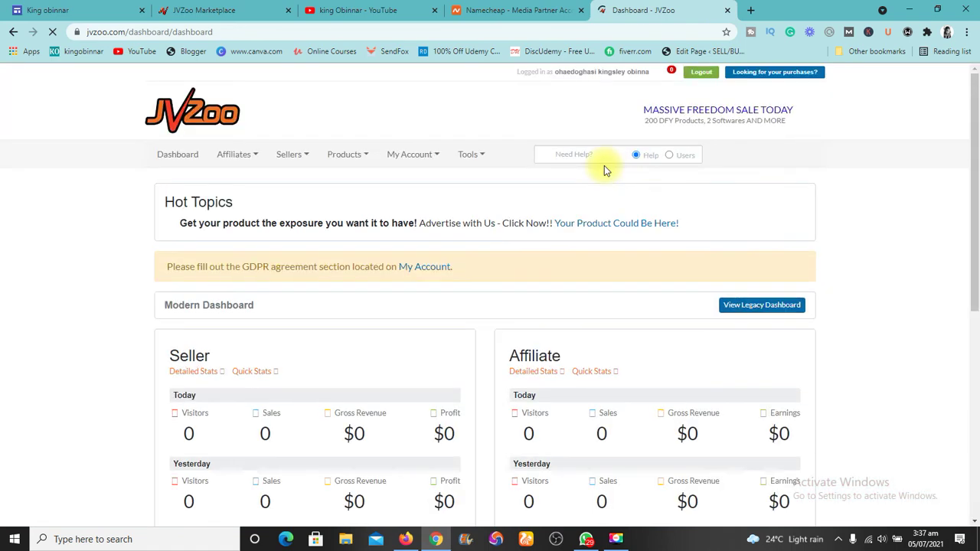
Close the JVZoo dashboard and view the open Namecheap media partner and YouTube channel pages.
{"action": "left_click", "coordinate": [517, 11]}
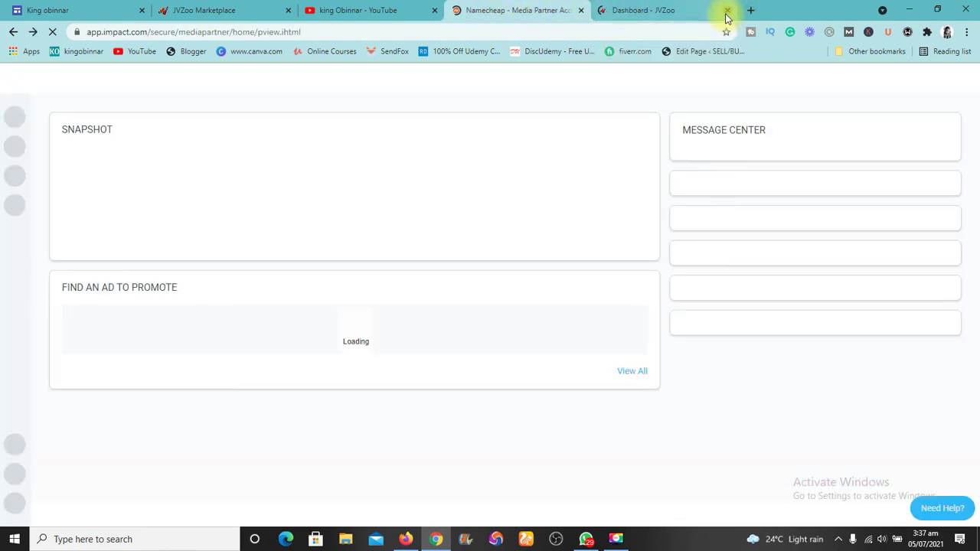
{"action": "left_click", "coordinate": [727, 13]}
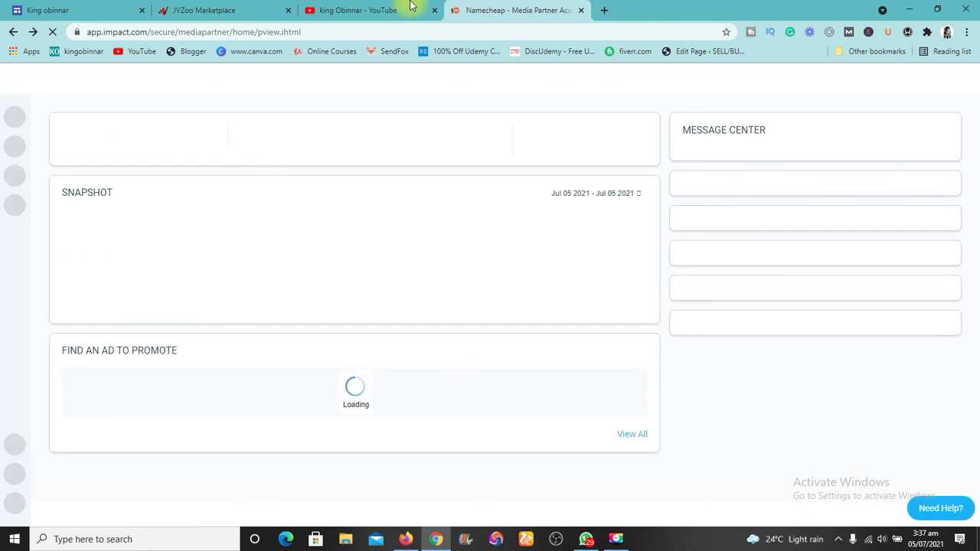
{"action": "left_click", "coordinate": [353, 13]}
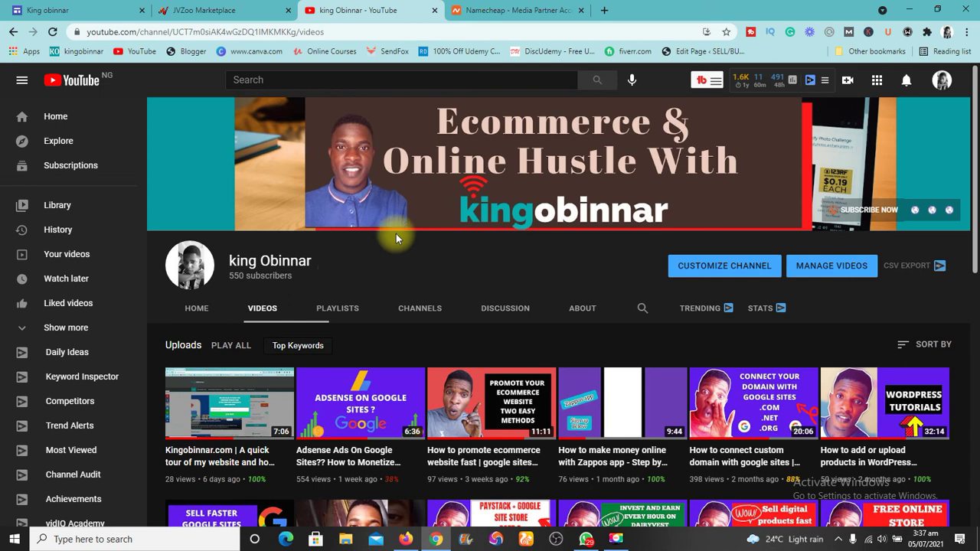
Open Canva in a new browser tab and browse the template categories on its home page.
{"action": "left_click", "coordinate": [604, 10]}
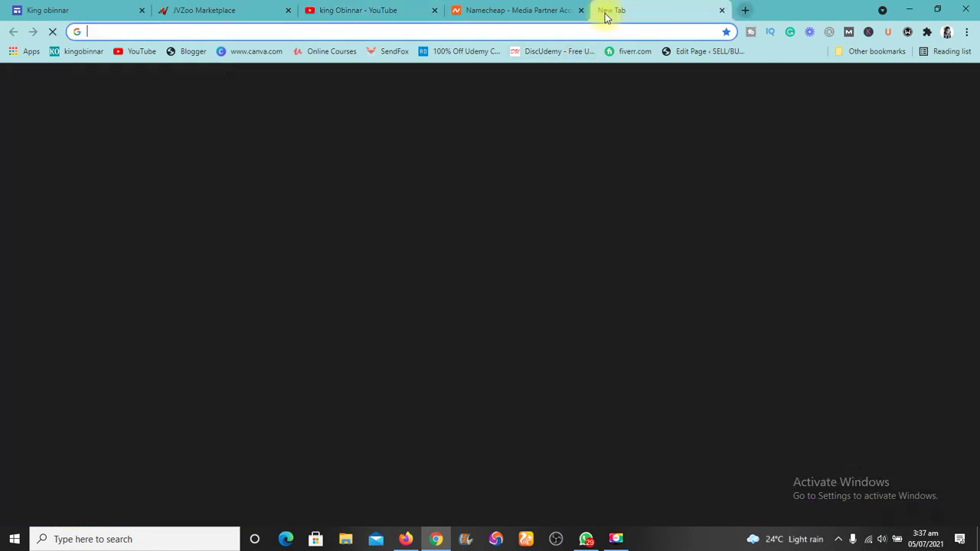
{"action": "type", "text": "can"}
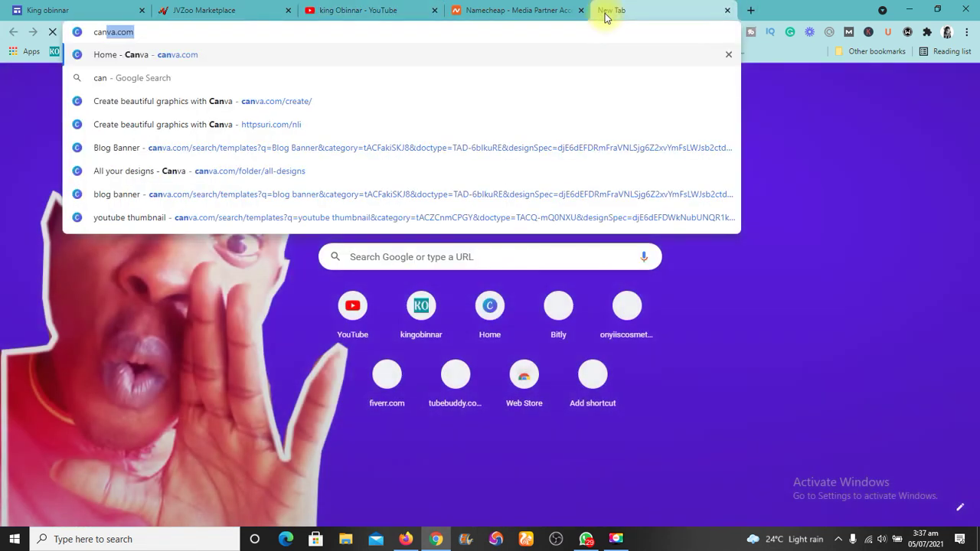
{"action": "type", "text": "va"}
{"action": "key", "text": "Return"}
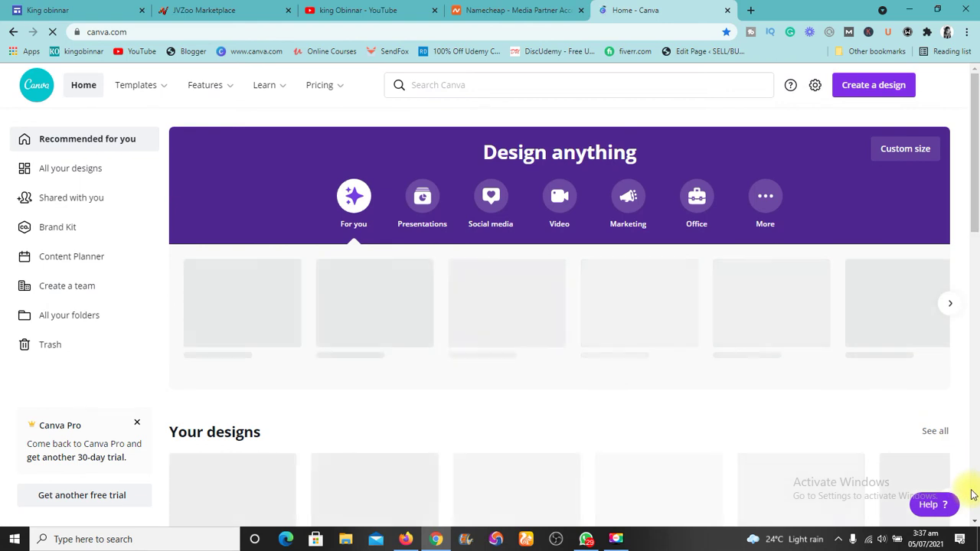
{"action": "scroll", "coordinate": [971, 494], "scroll_direction": "down", "scroll_amount": 5}
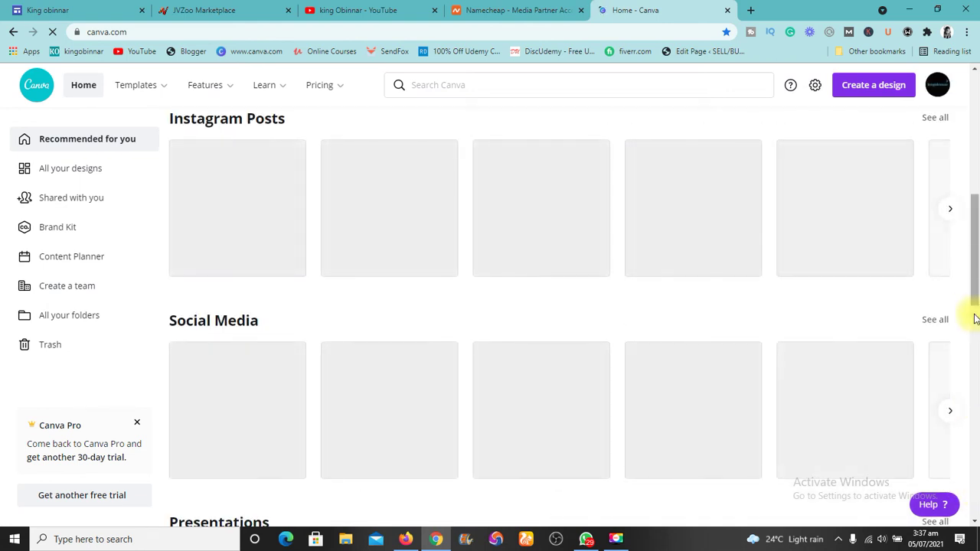
{"action": "scroll", "coordinate": [976, 342], "scroll_direction": "down", "scroll_amount": 7}
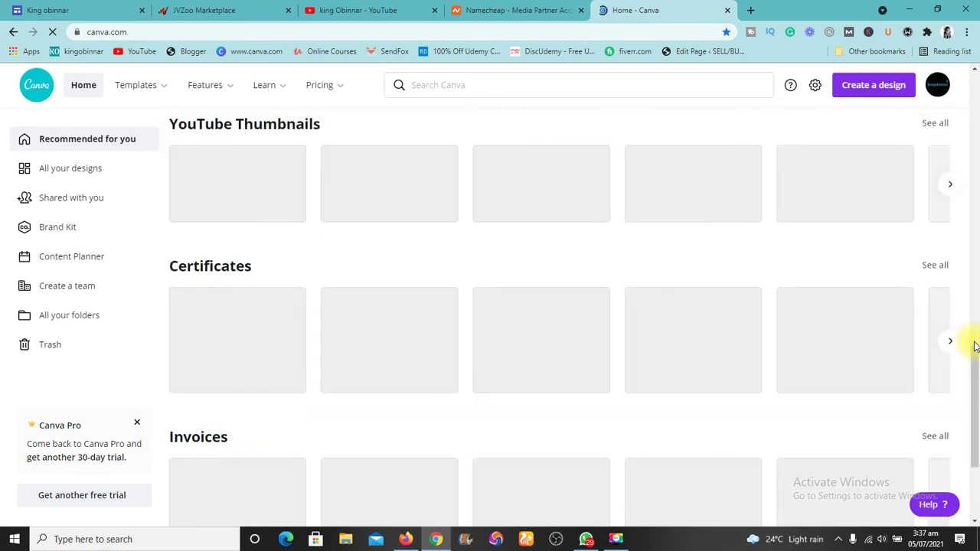
{"action": "scroll", "coordinate": [974, 350], "scroll_direction": "down", "scroll_amount": 3}
{"action": "scroll", "coordinate": [974, 406], "scroll_direction": "down", "scroll_amount": 5}
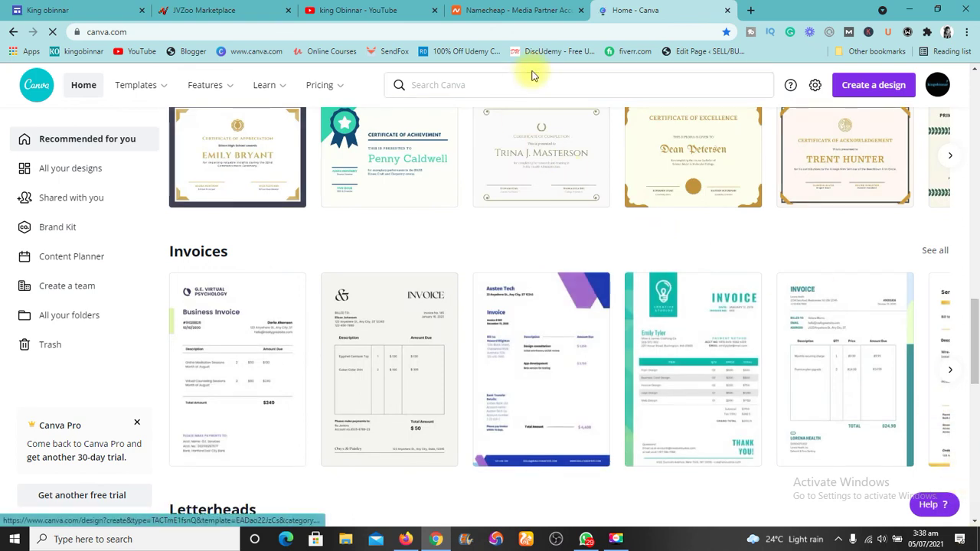
Open canva.com in an incognito window and examine the footer links for its affiliates program.
{"action": "left_click", "coordinate": [748, 9]}
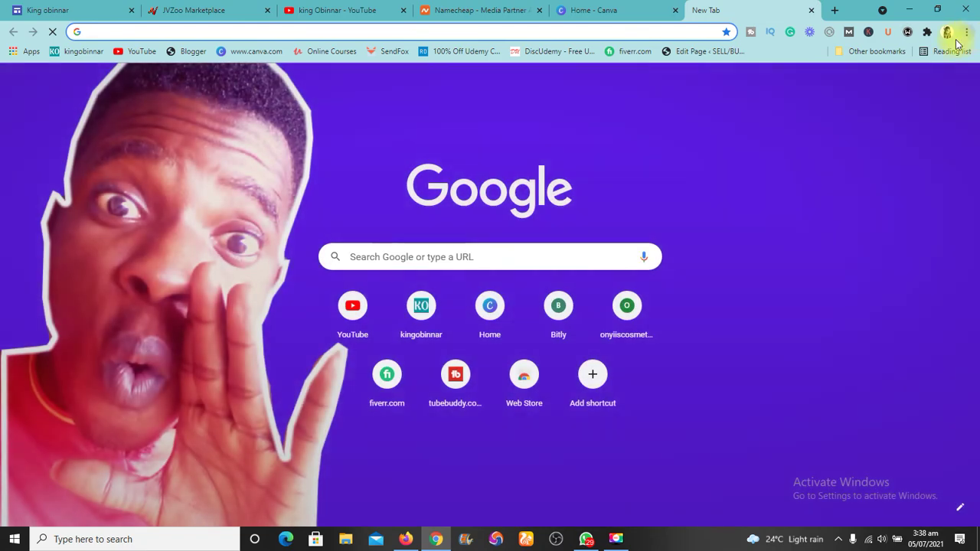
{"action": "left_click", "coordinate": [967, 33]}
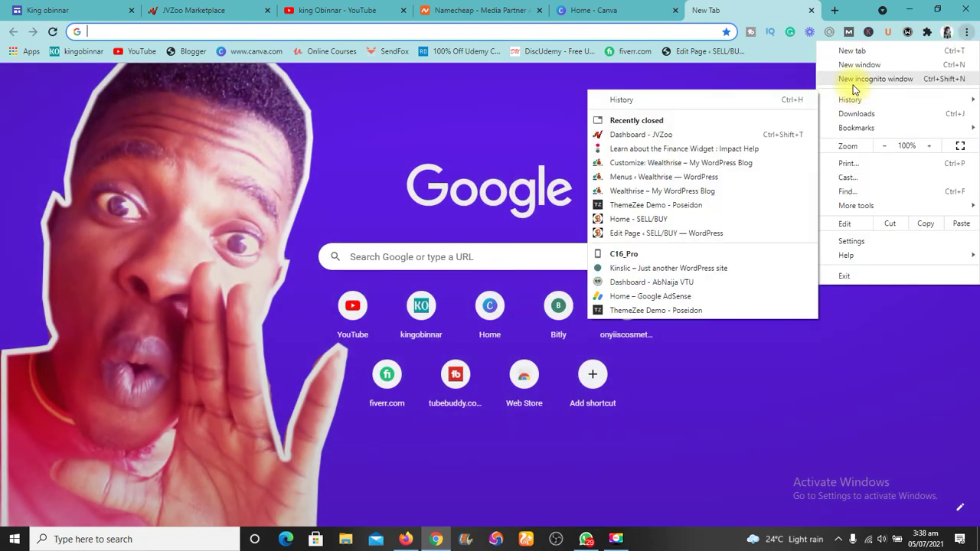
{"action": "left_click", "coordinate": [853, 83]}
{"action": "type", "text": "canva.com"}
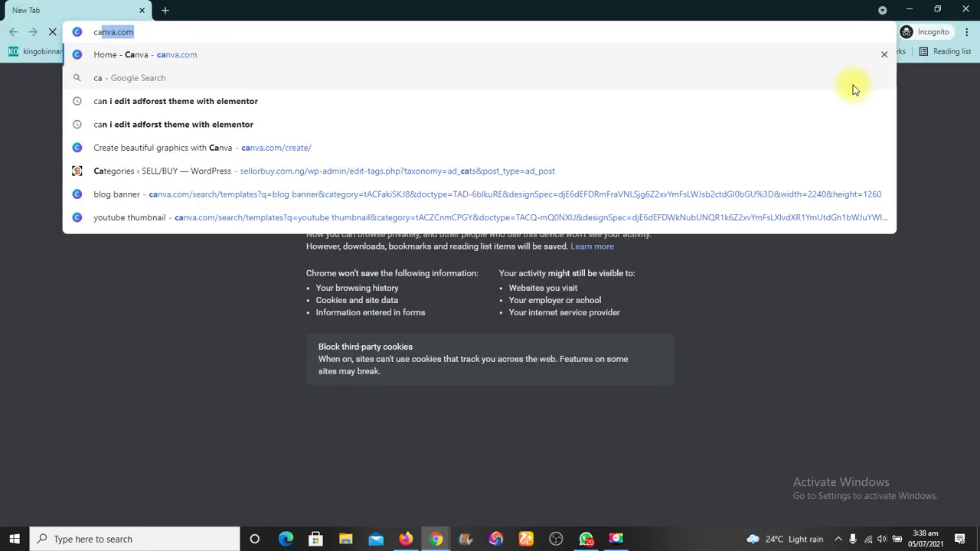
{"action": "key", "text": "Return"}
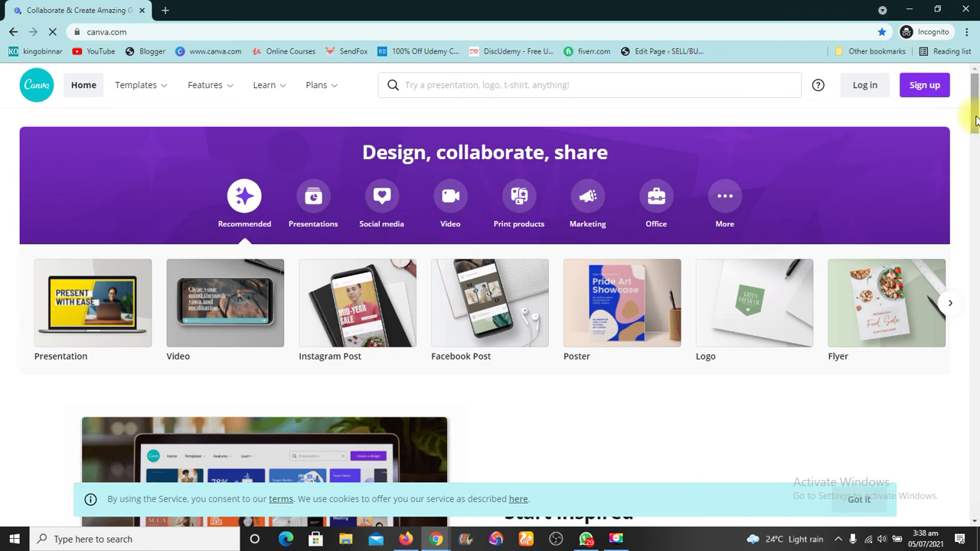
{"action": "left_click", "coordinate": [977, 429]}
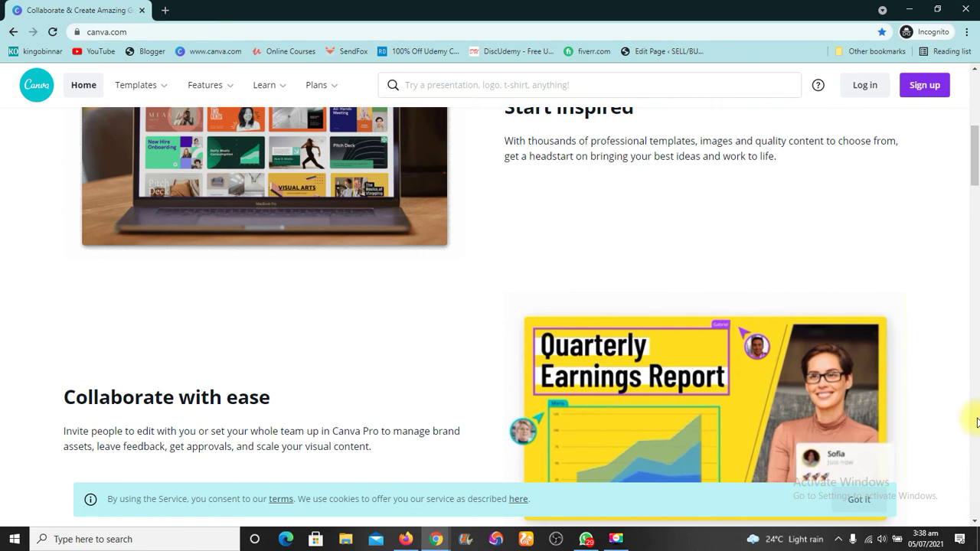
{"action": "left_click", "coordinate": [977, 420]}
{"action": "left_click", "coordinate": [976, 422]}
{"action": "left_click", "coordinate": [976, 422]}
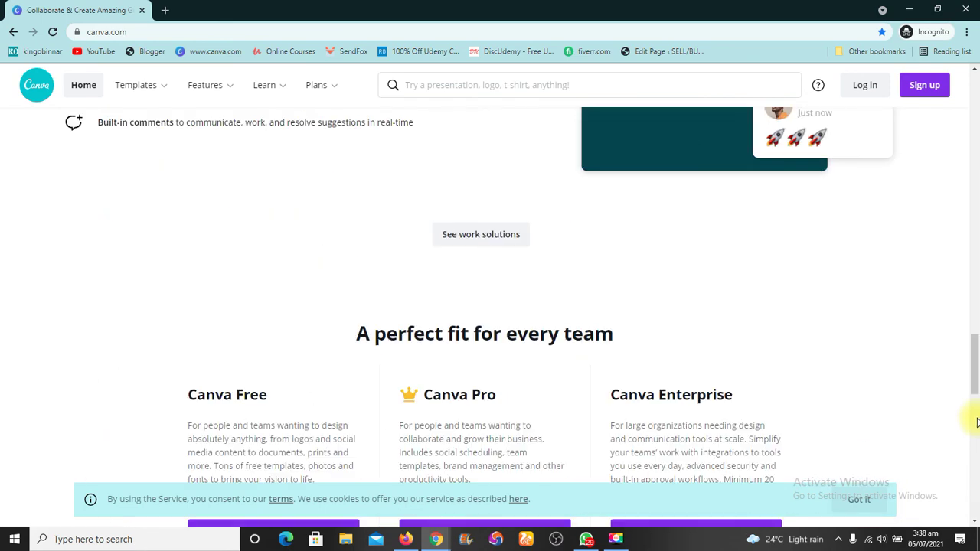
{"action": "left_click", "coordinate": [977, 427]}
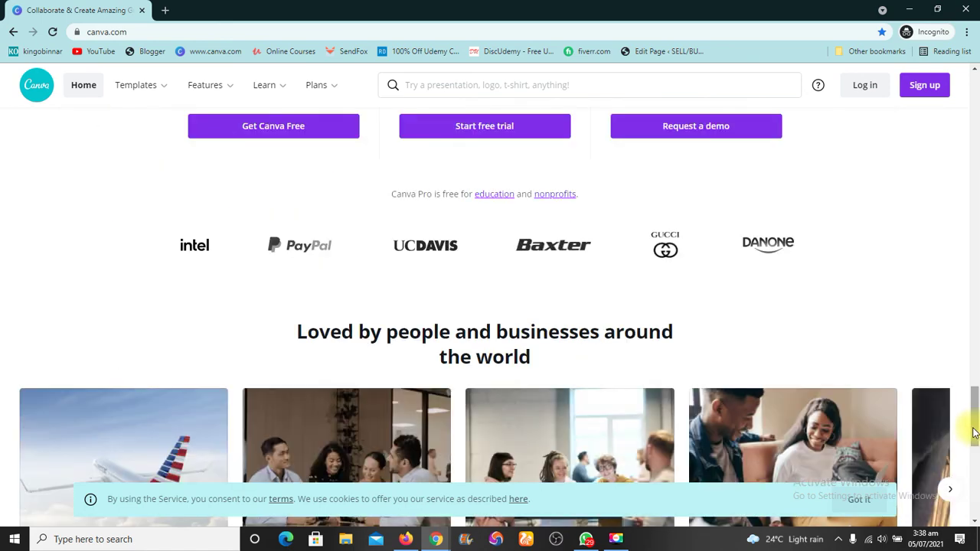
{"action": "left_click", "coordinate": [977, 467]}
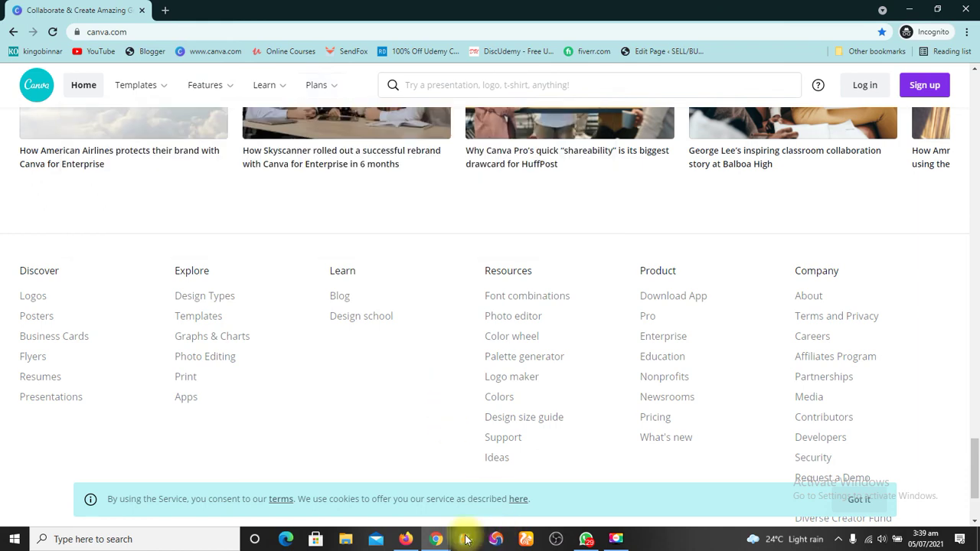
Return to the main browser window, switch back to the Google Sites editor and select the page header.
{"action": "mouse_move", "coordinate": [438, 542]}
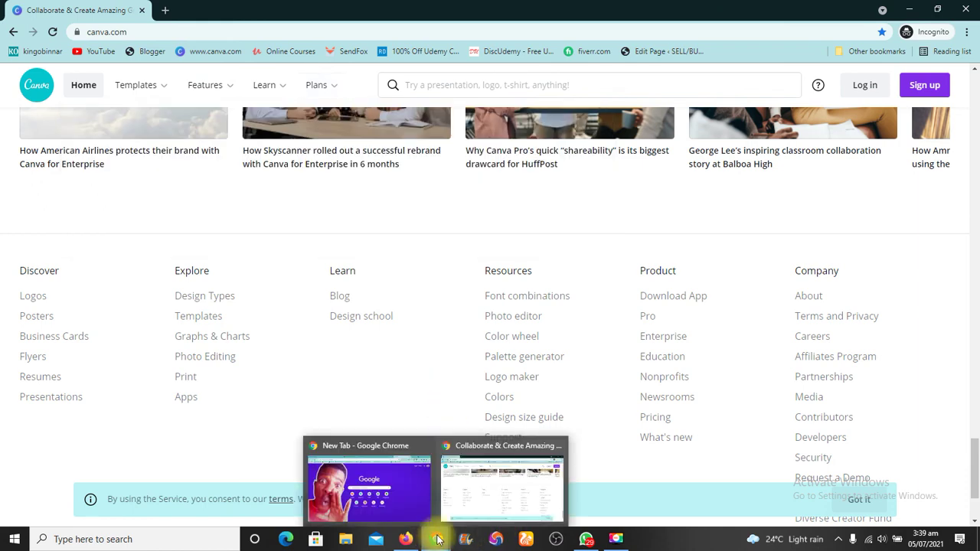
{"action": "left_click", "coordinate": [407, 508]}
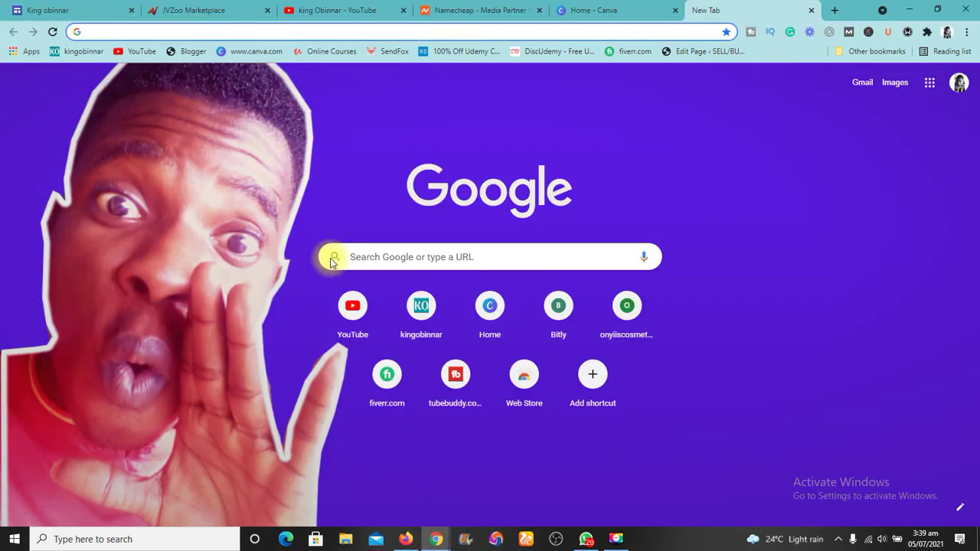
{"action": "left_click", "coordinate": [319, 9]}
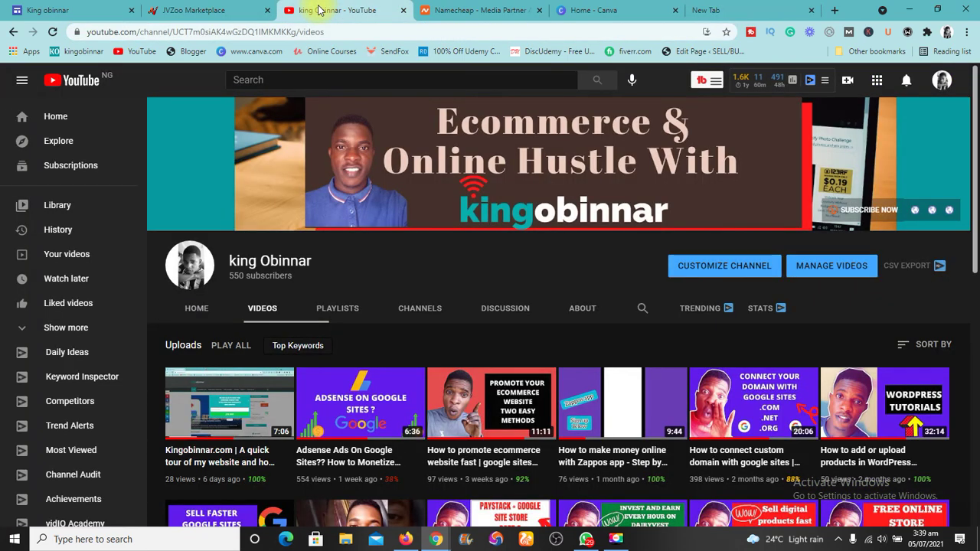
{"action": "left_click", "coordinate": [59, 10]}
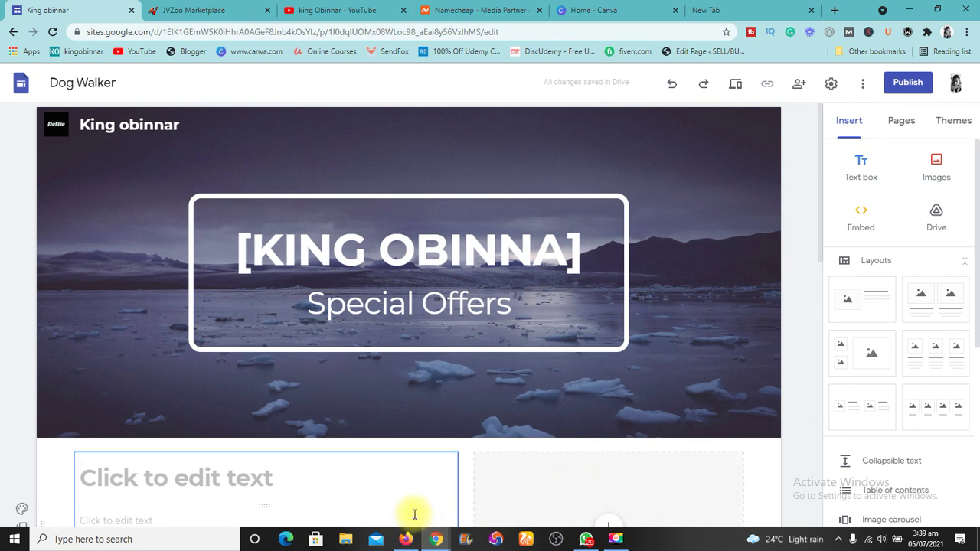
{"action": "left_click", "coordinate": [405, 424]}
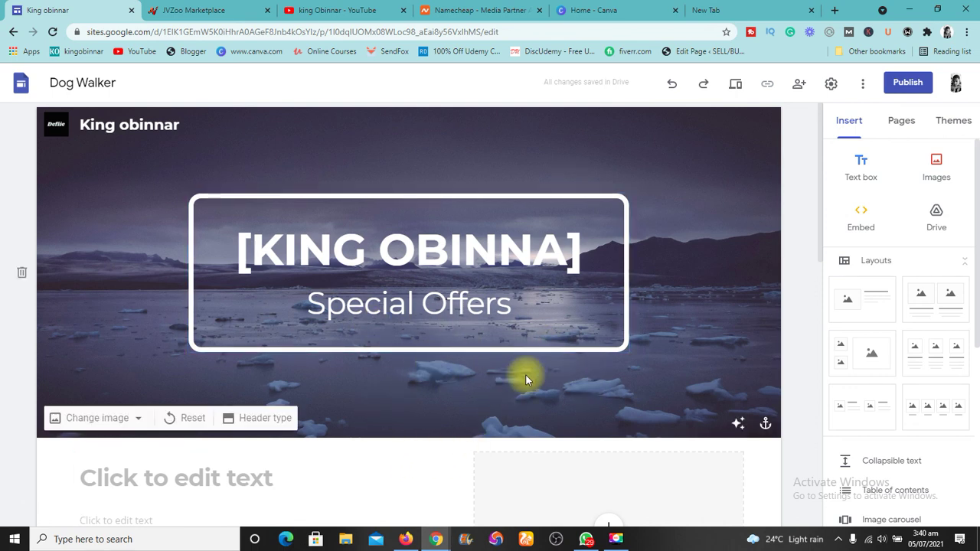